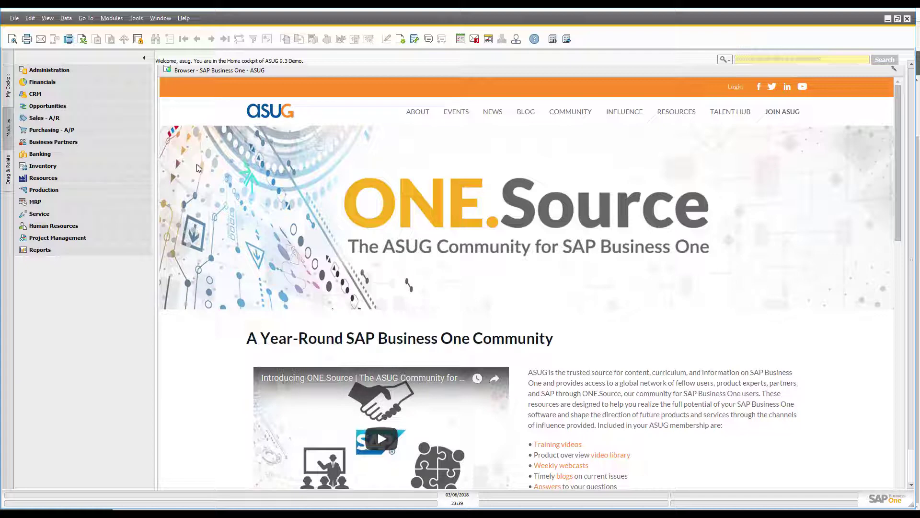
Step: Save General Settings with budgeting enabled, a monthly budget and warnings on budget deviations
{"action": "left_click", "coordinate": [52, 73]}
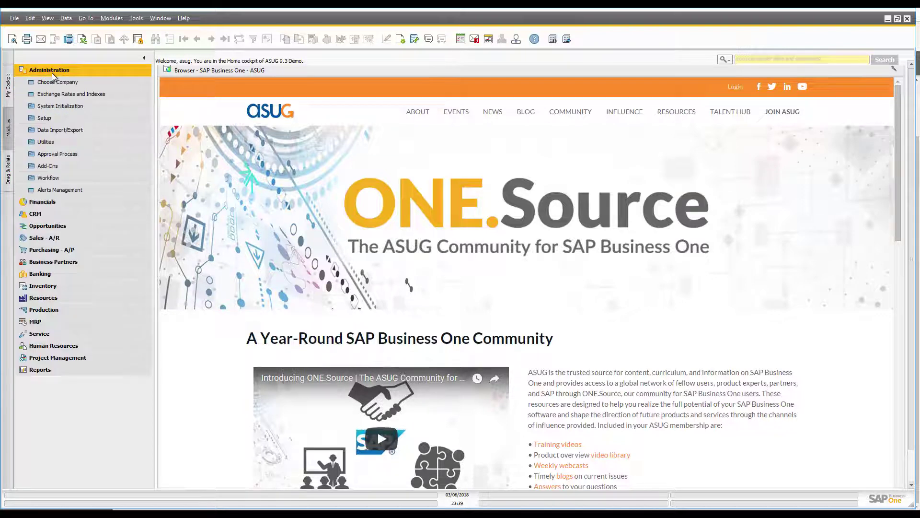
{"action": "left_click", "coordinate": [52, 105]}
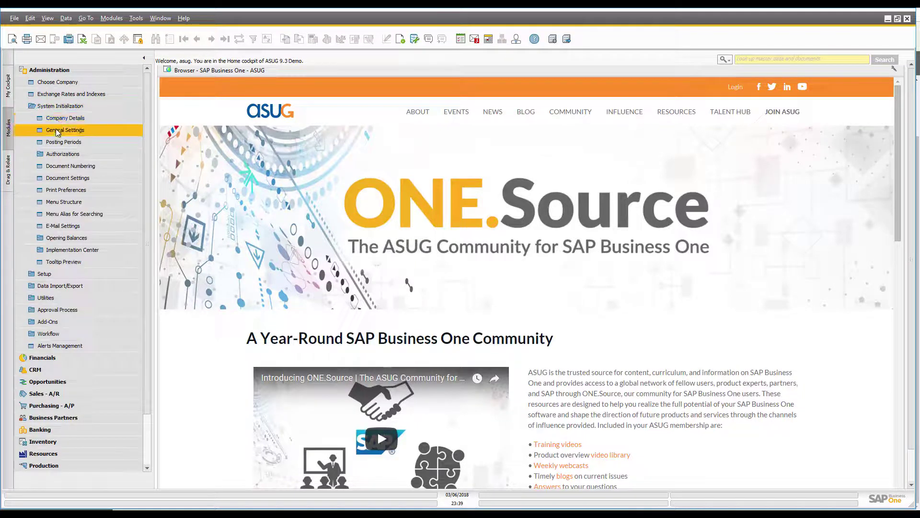
{"action": "left_click", "coordinate": [55, 129]}
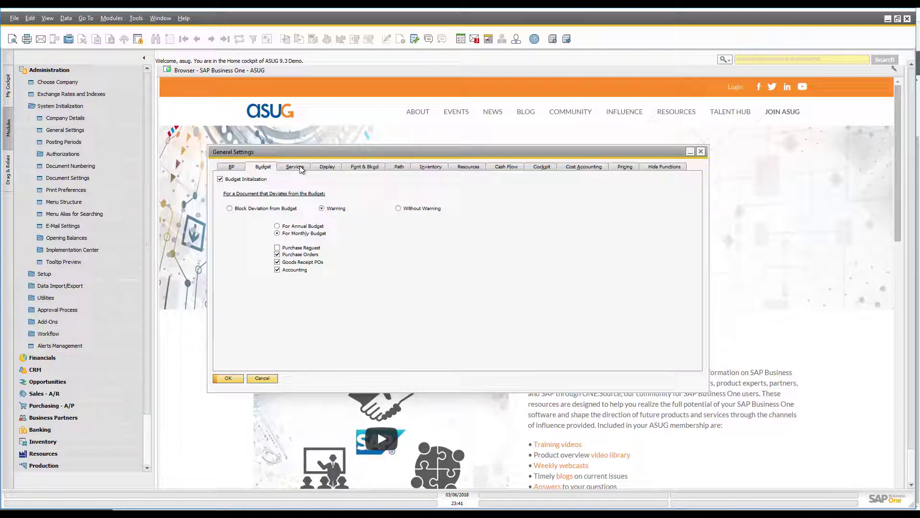
{"action": "left_click", "coordinate": [232, 377]}
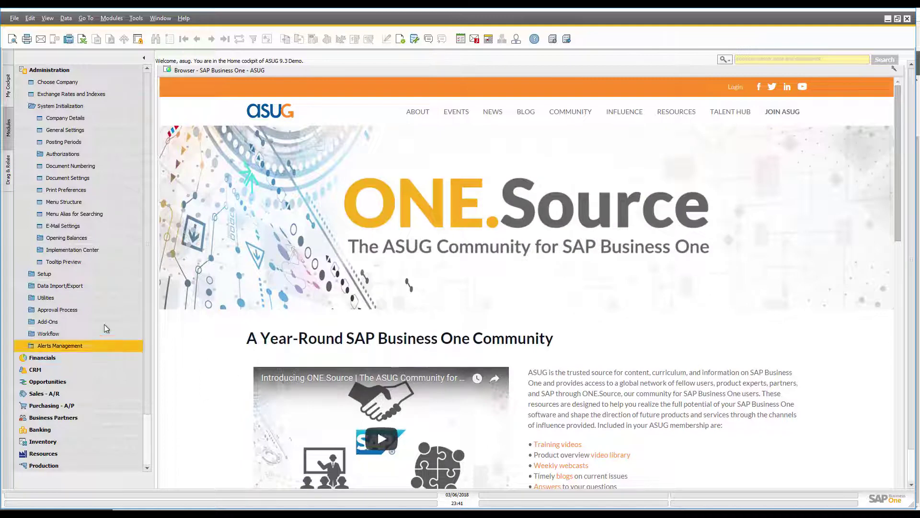
Step: Open the Budget Scenario Definition from Financials > Budget Setup > Budget
{"action": "left_click", "coordinate": [56, 70]}
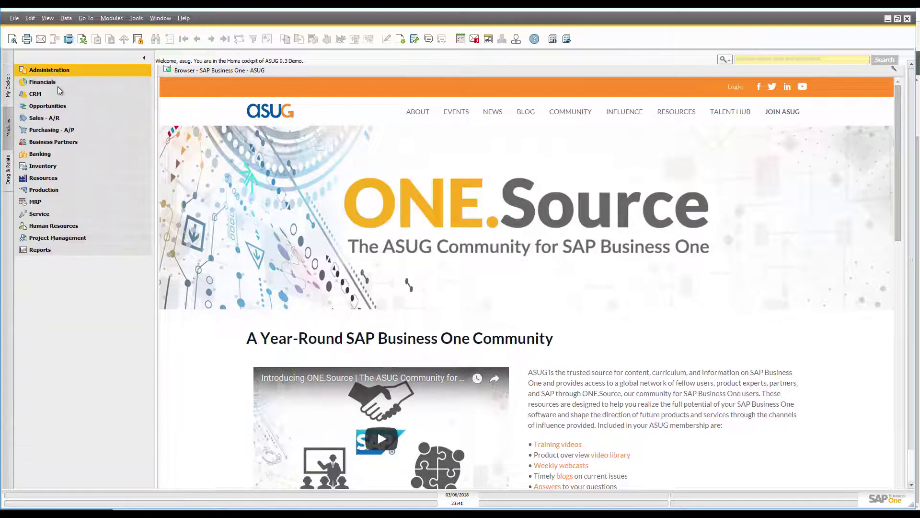
{"action": "left_click", "coordinate": [39, 82]}
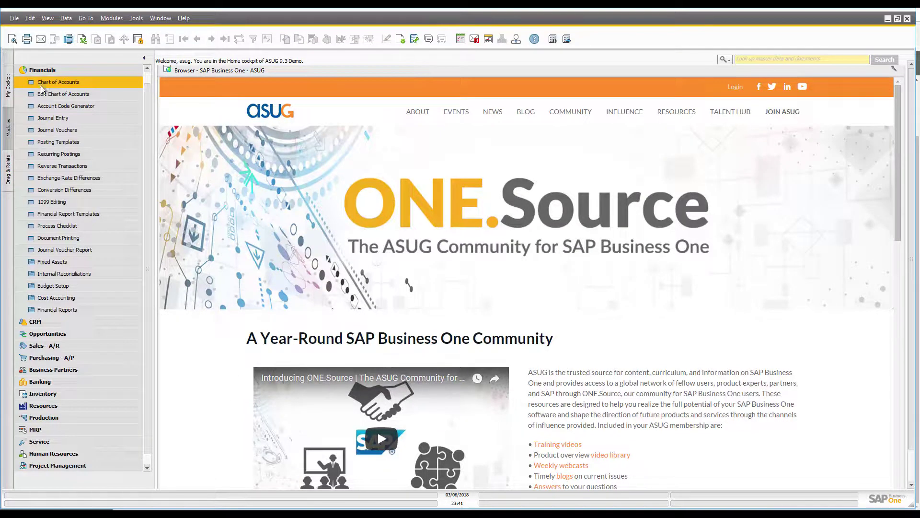
{"action": "left_click", "coordinate": [51, 286]}
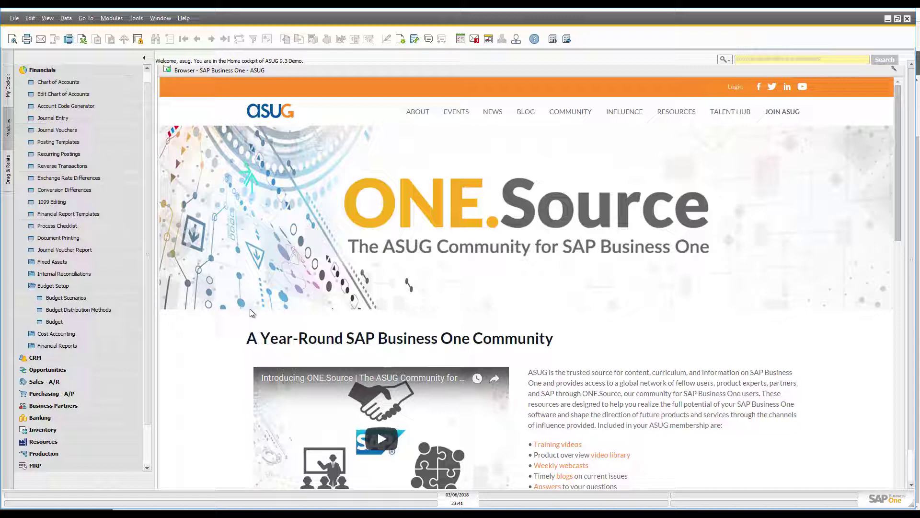
{"action": "left_click", "coordinate": [54, 322]}
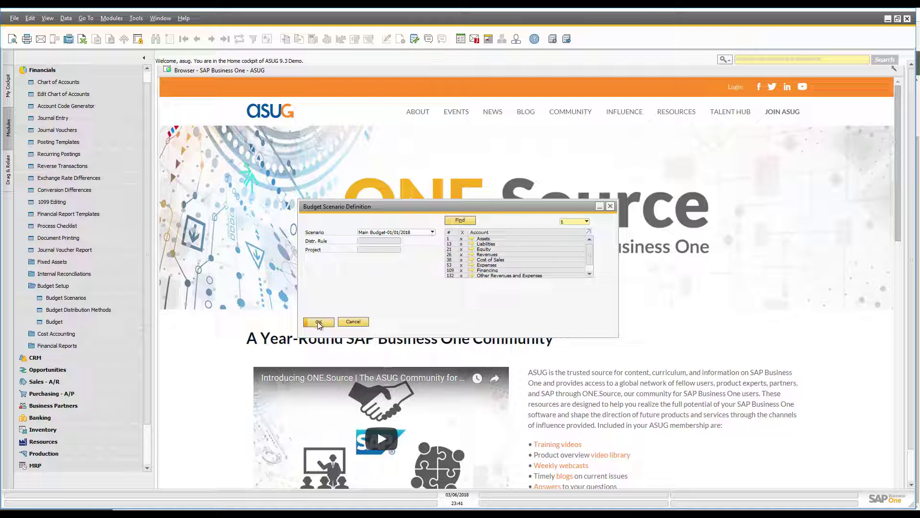
Step: Keep Main Budget-01/01/2018 as the scenario, leaving Assets, Liabilities, Equity and Revenues selected
{"action": "left_click", "coordinate": [434, 234]}
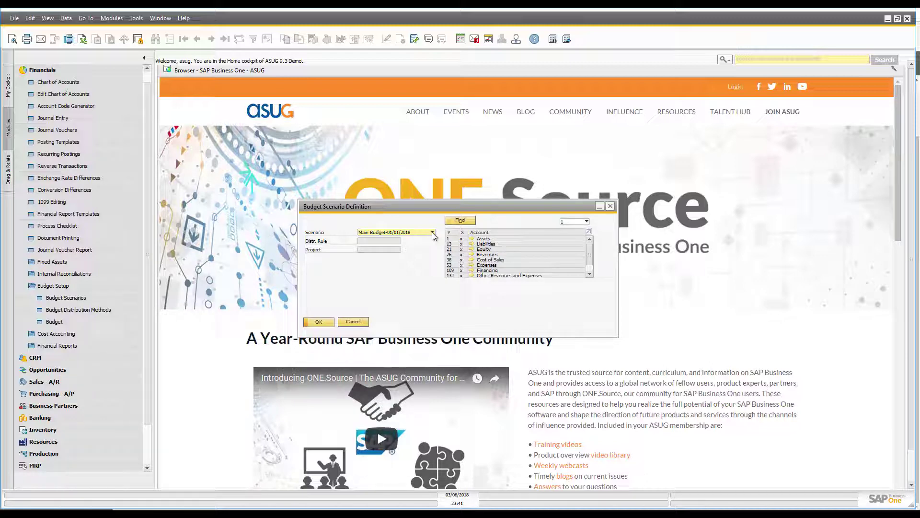
{"action": "left_click", "coordinate": [433, 233]}
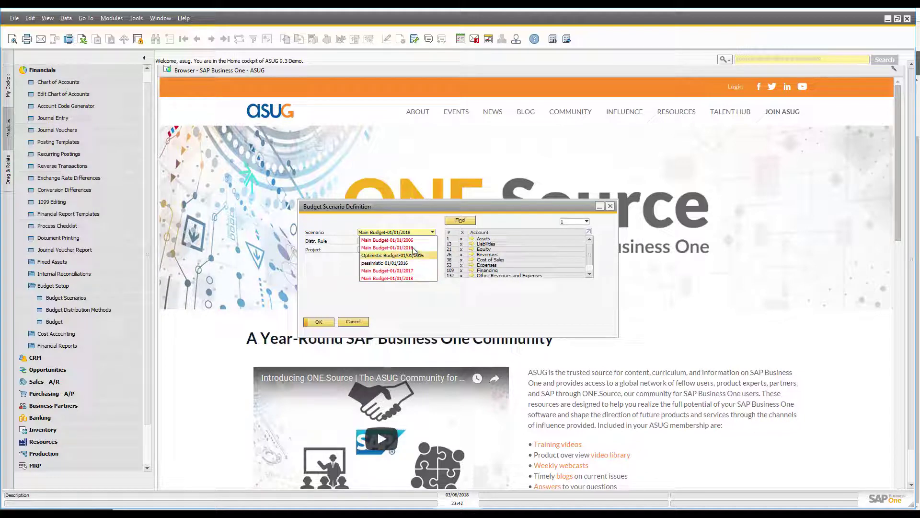
{"action": "left_click", "coordinate": [414, 297]}
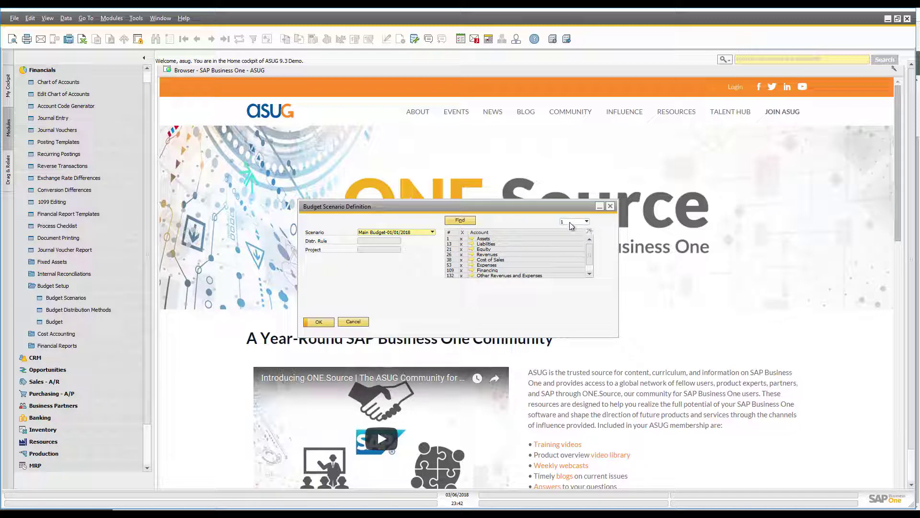
{"action": "left_click", "coordinate": [461, 239]}
{"action": "left_click", "coordinate": [462, 244]}
{"action": "left_click", "coordinate": [462, 249]}
{"action": "left_click", "coordinate": [462, 254]}
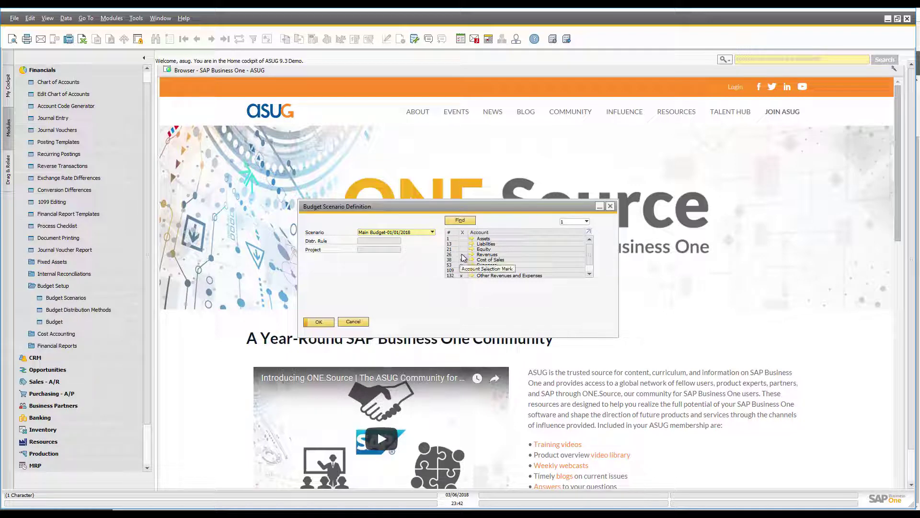
{"action": "left_click", "coordinate": [462, 254]}
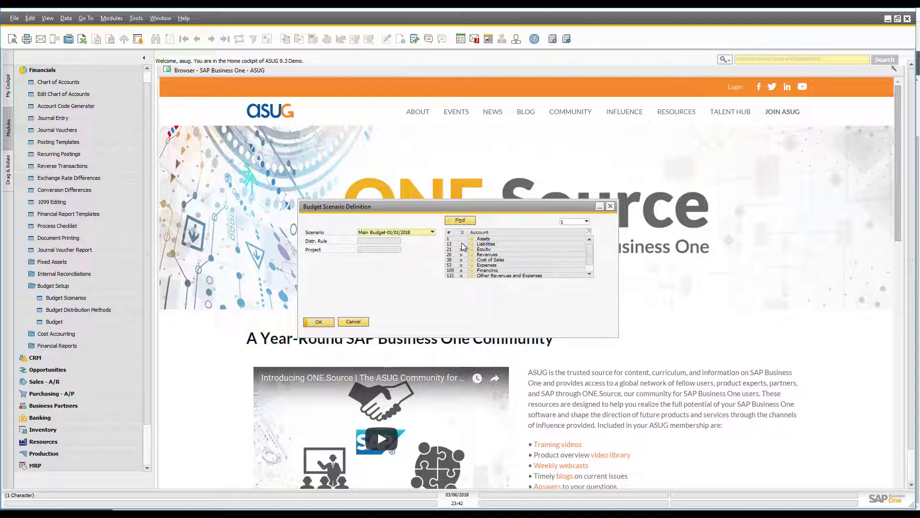
{"action": "left_click", "coordinate": [461, 249]}
{"action": "left_click", "coordinate": [461, 243]}
{"action": "left_click", "coordinate": [461, 238]}
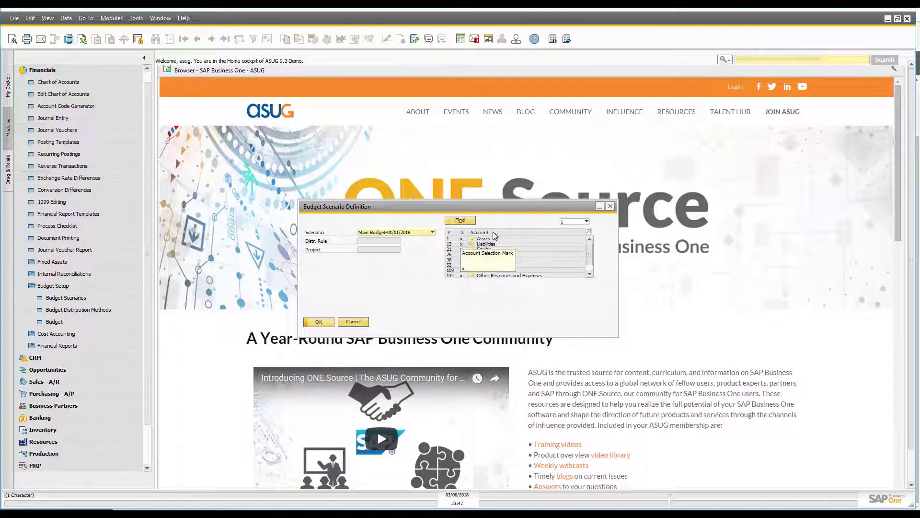
Step: Include accounts down to level 10 and open the Main Budget figures
{"action": "left_click", "coordinate": [586, 222]}
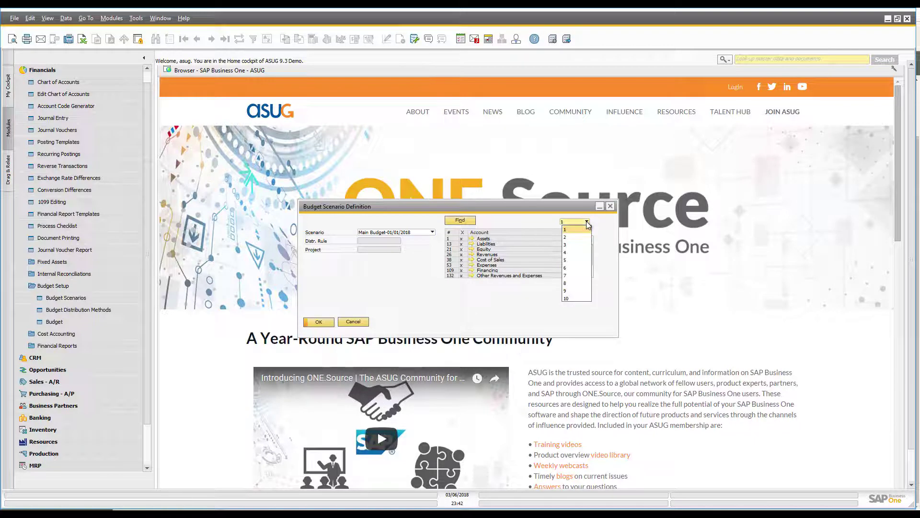
{"action": "left_click", "coordinate": [571, 299]}
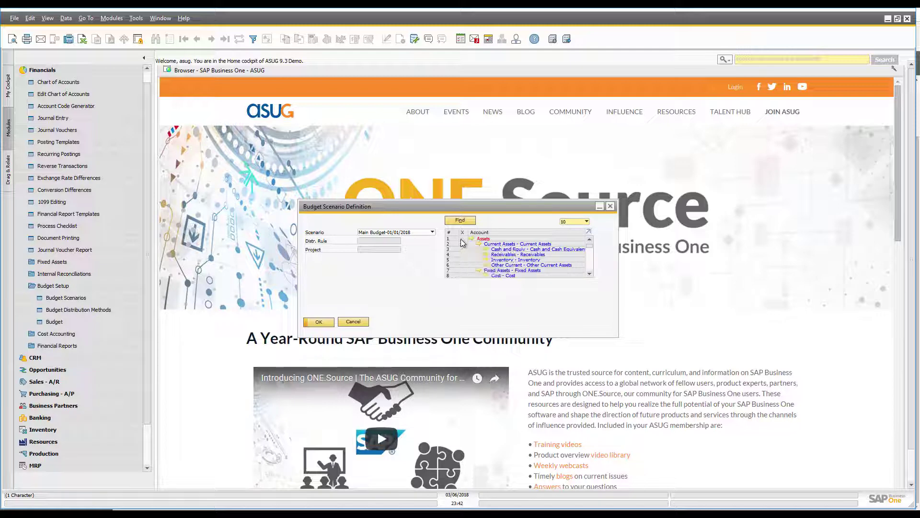
{"action": "scroll", "coordinate": [471, 246], "scroll_direction": "down", "scroll_amount": 3}
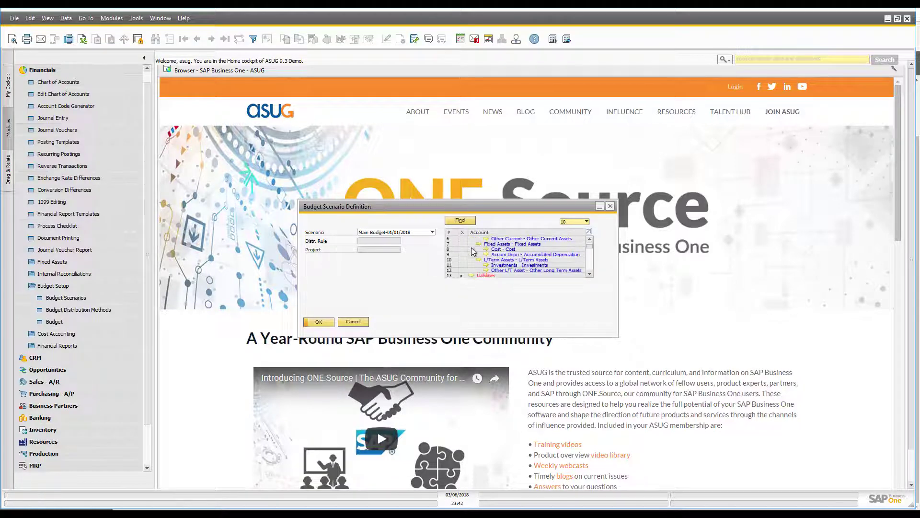
{"action": "left_click", "coordinate": [461, 259]}
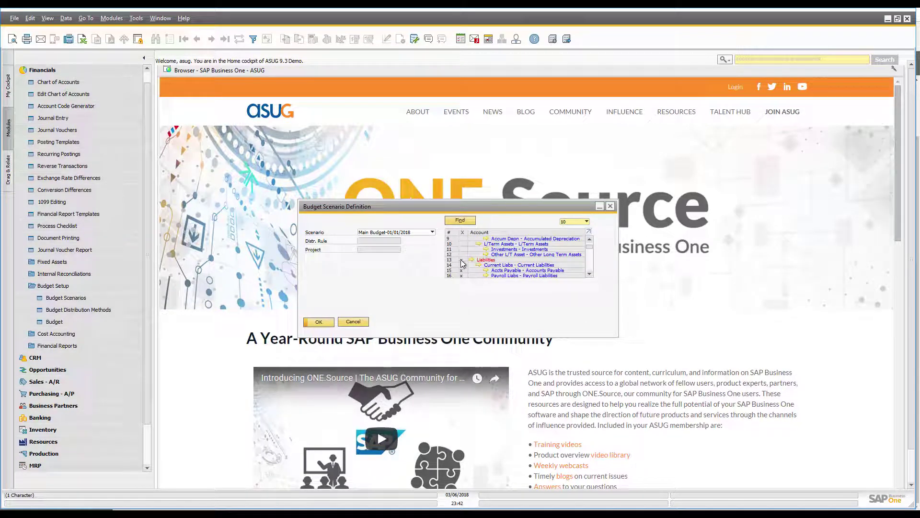
{"action": "scroll", "coordinate": [464, 257], "scroll_direction": "down", "scroll_amount": 3}
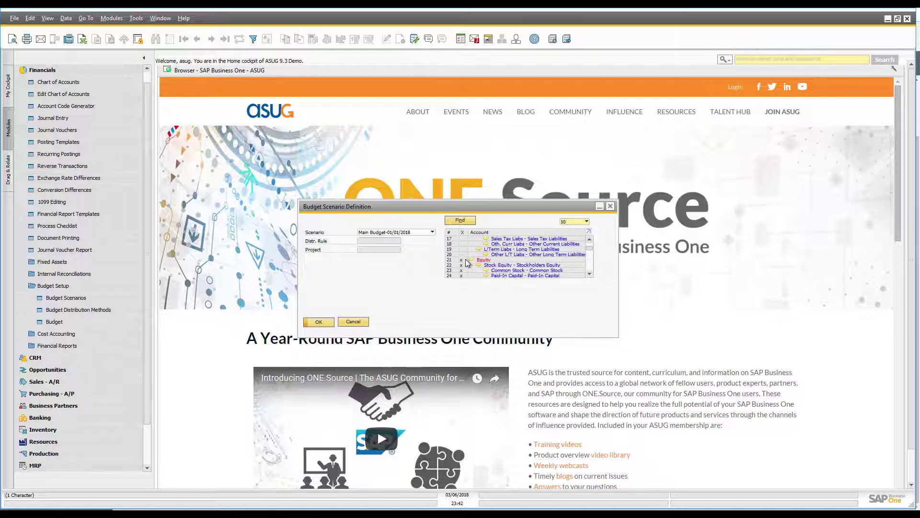
{"action": "scroll", "coordinate": [463, 259], "scroll_direction": "down", "scroll_amount": 2}
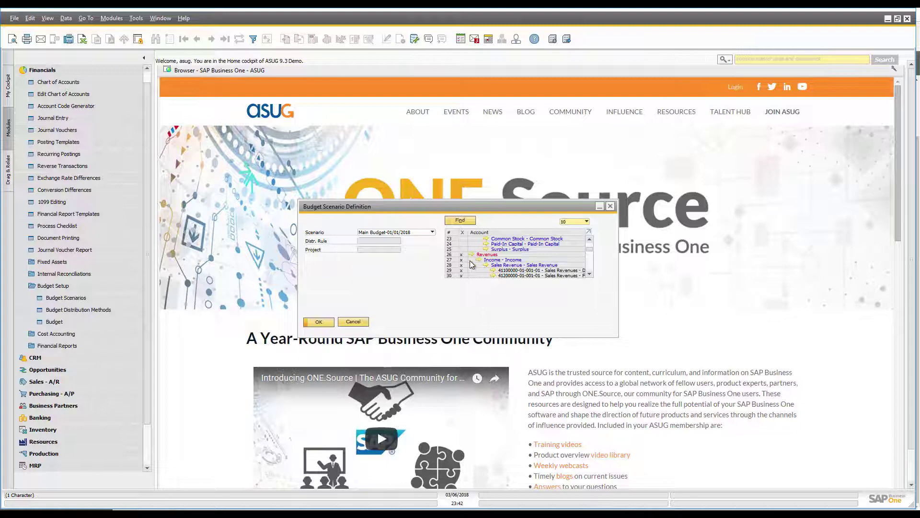
{"action": "left_click", "coordinate": [323, 321]}
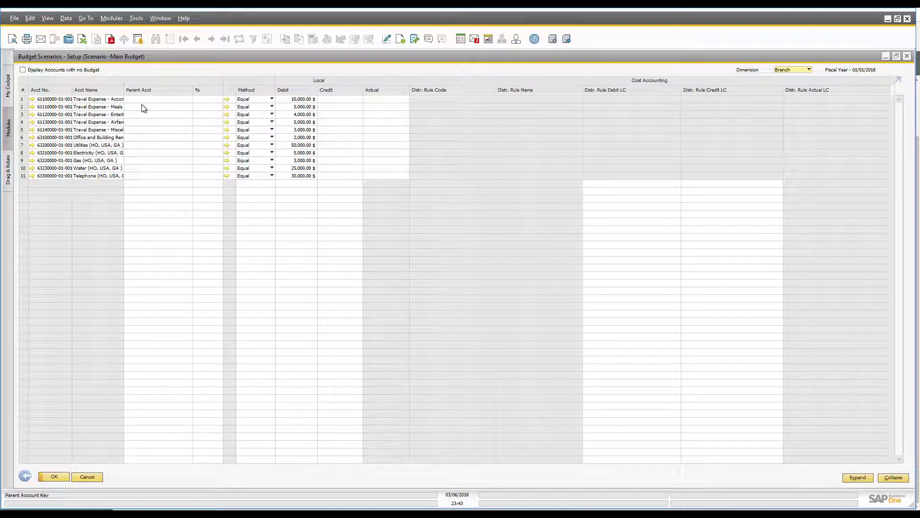
Step: Close the Main Budget setup window and cancel the Budget Scenario Definition
{"action": "left_click", "coordinate": [907, 57]}
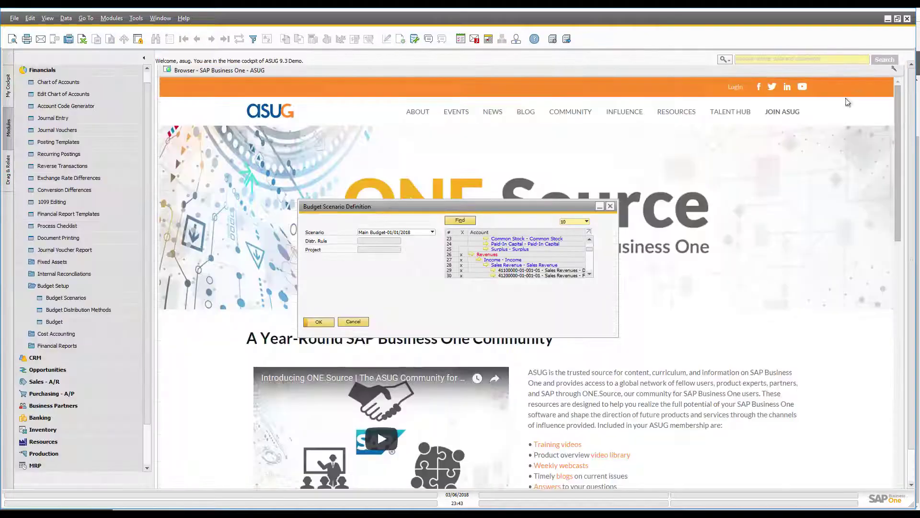
{"action": "left_click", "coordinate": [358, 321]}
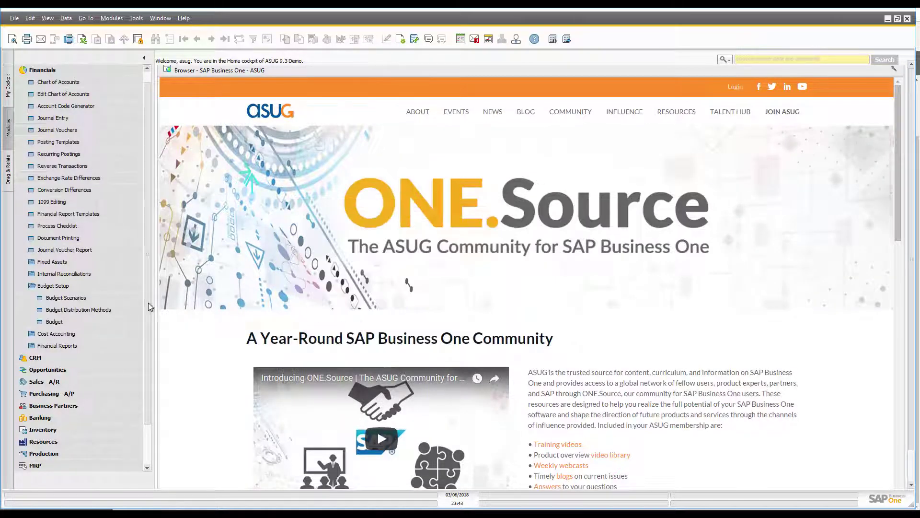
Step: Open Budget Scenarios setup under Financials > Budget Setup
{"action": "left_click", "coordinate": [66, 301]}
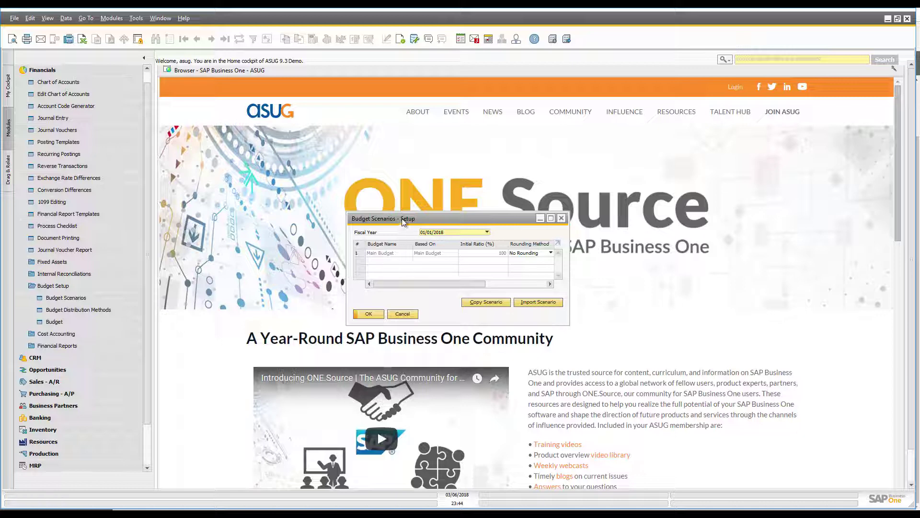
Step: Add an 'Optimistic Budget' scenario based on Main Budget with a 120 initial ratio and save it
{"action": "left_click", "coordinate": [66, 20]}
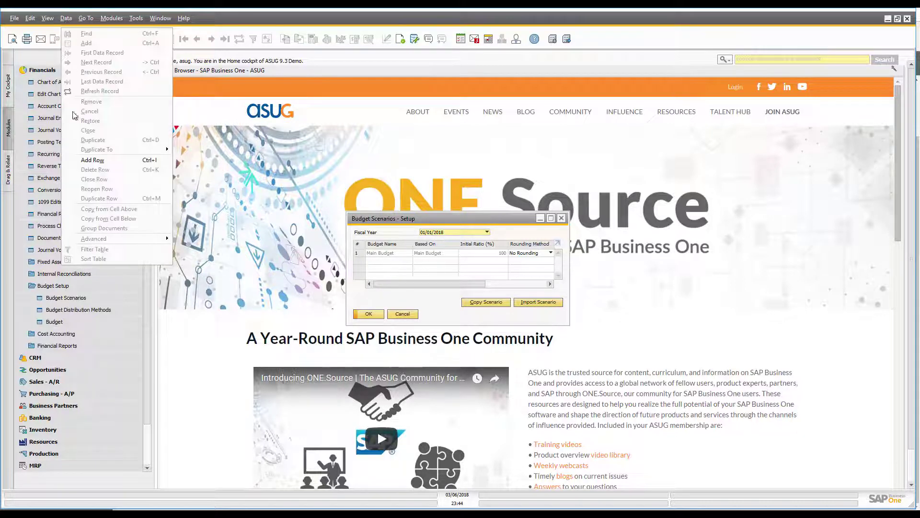
{"action": "left_click", "coordinate": [92, 160]}
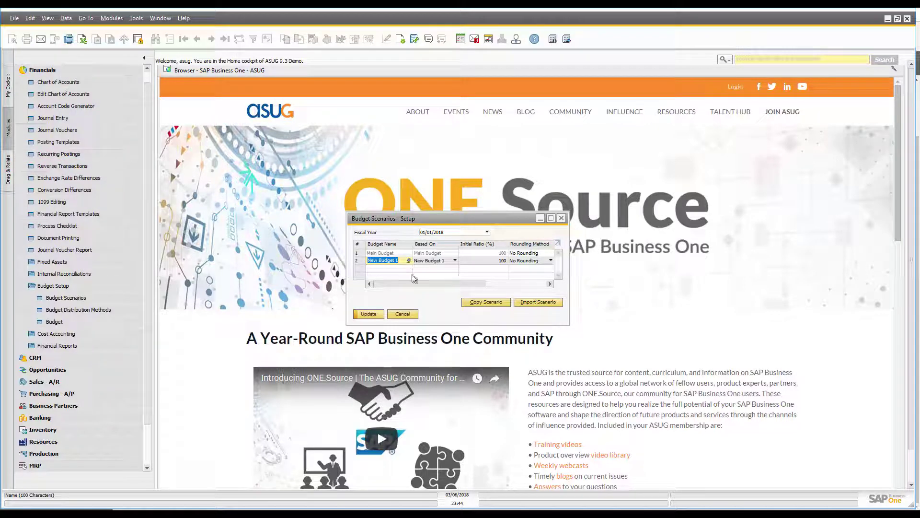
{"action": "type", "text": "Optimistic Budget"}
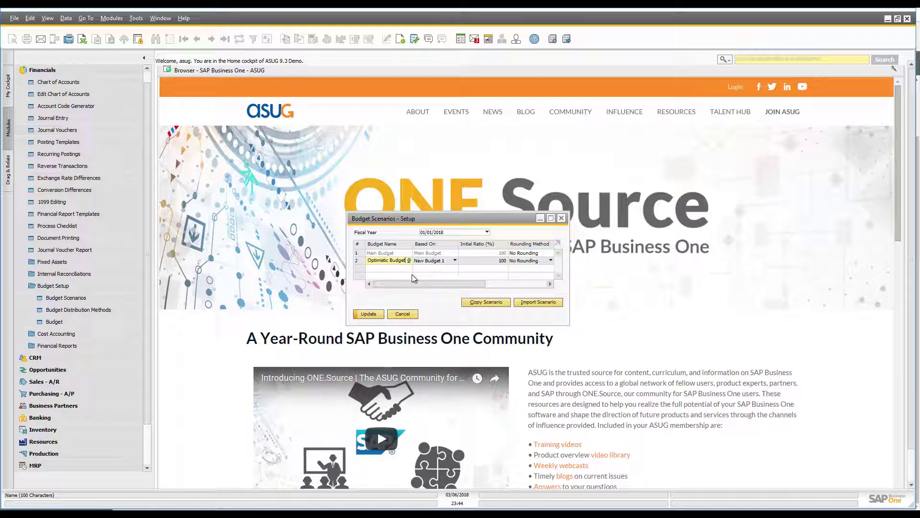
{"action": "key", "text": "Tab"}
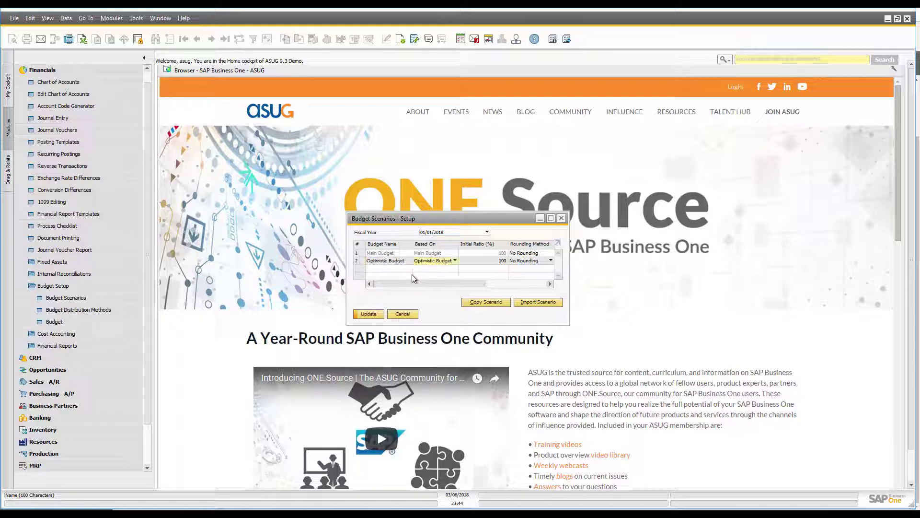
{"action": "left_click", "coordinate": [455, 261]}
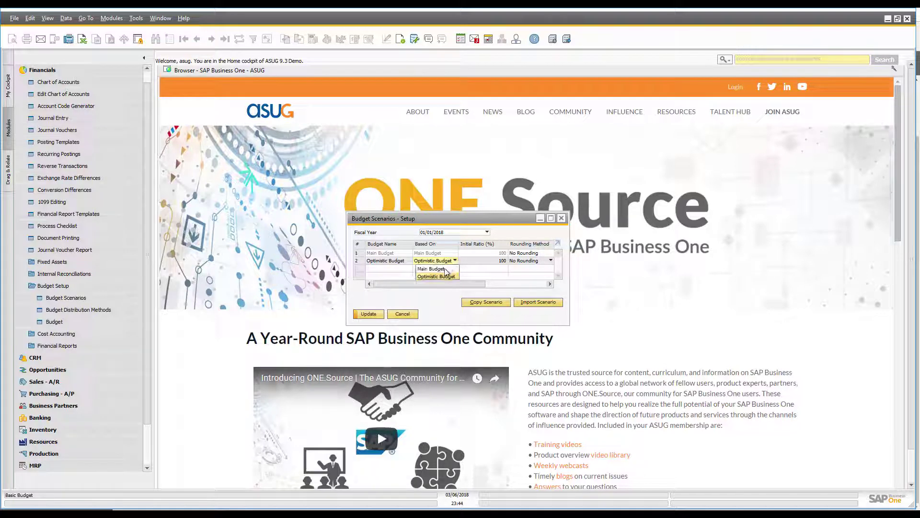
{"action": "left_click", "coordinate": [439, 270]}
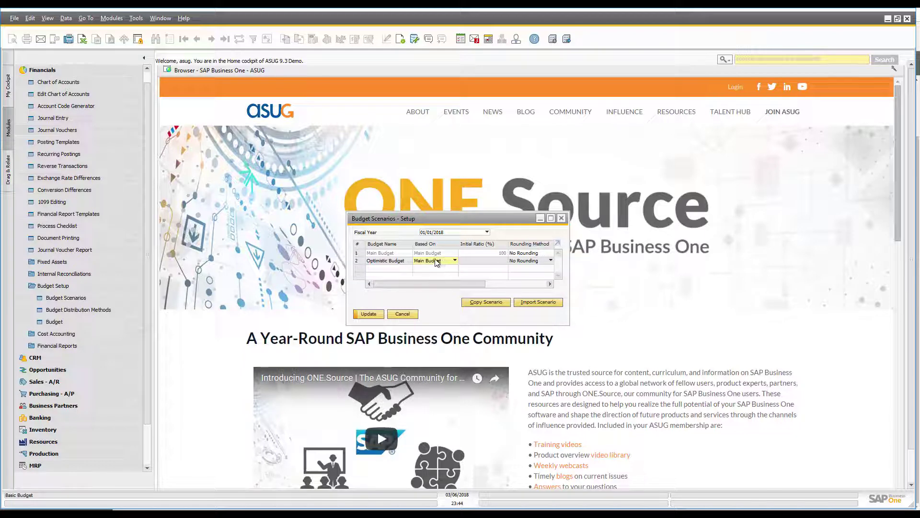
{"action": "left_click", "coordinate": [489, 261]}
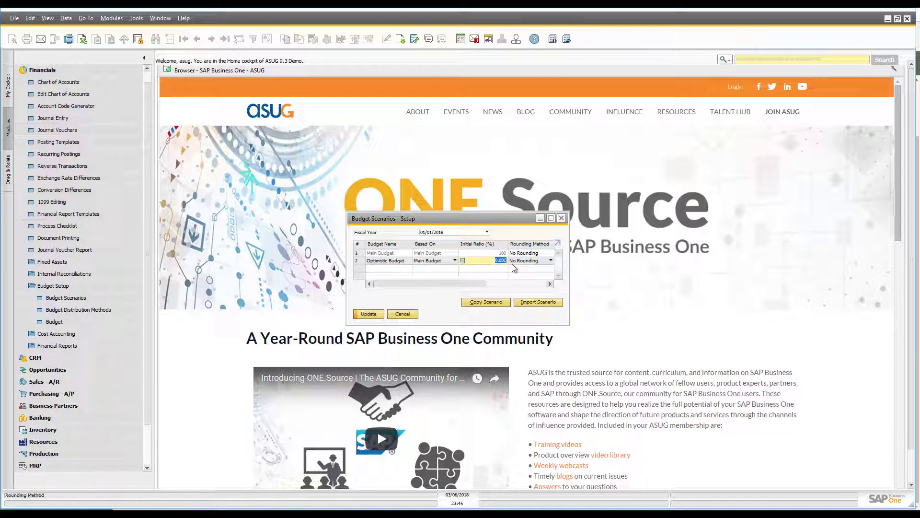
{"action": "type", "text": "120"}
{"action": "left_click", "coordinate": [369, 315]}
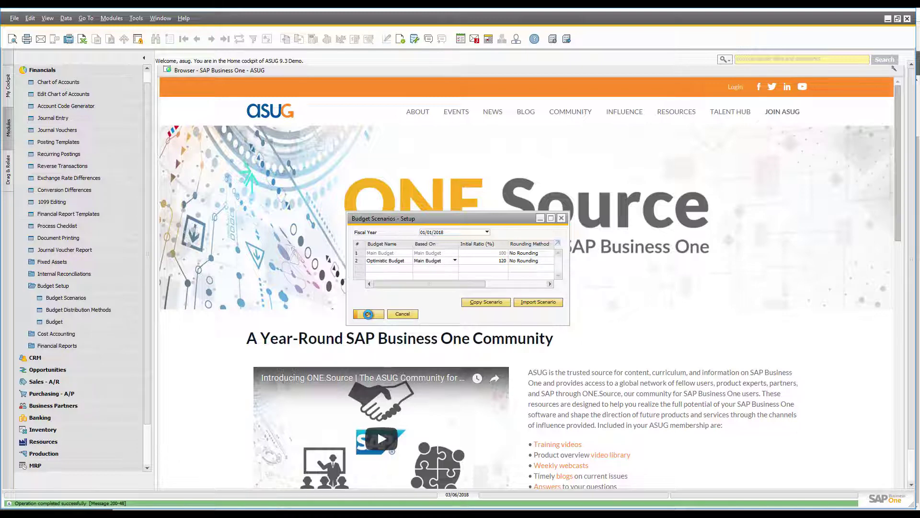
{"action": "left_click", "coordinate": [369, 316]}
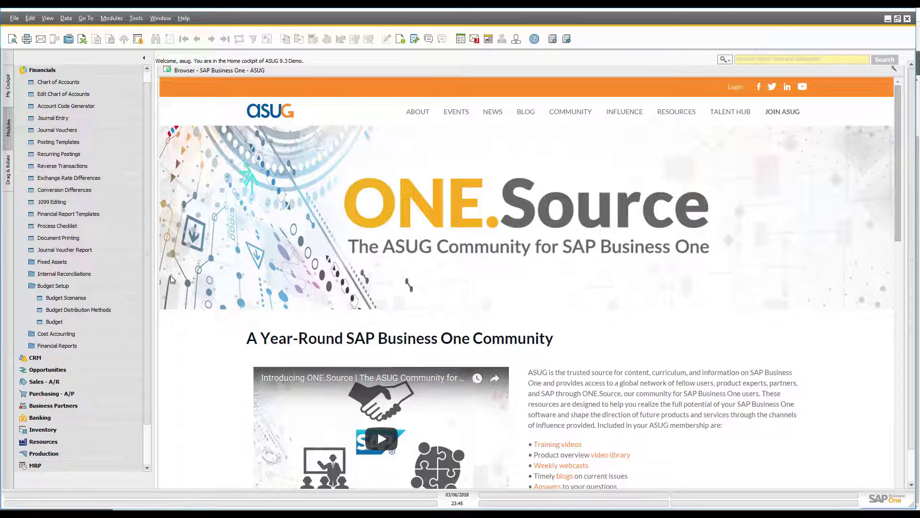
Step: Open the Optimistic Budget-01/01/2018 budget grid, including accounts with no budget
{"action": "left_click", "coordinate": [53, 323]}
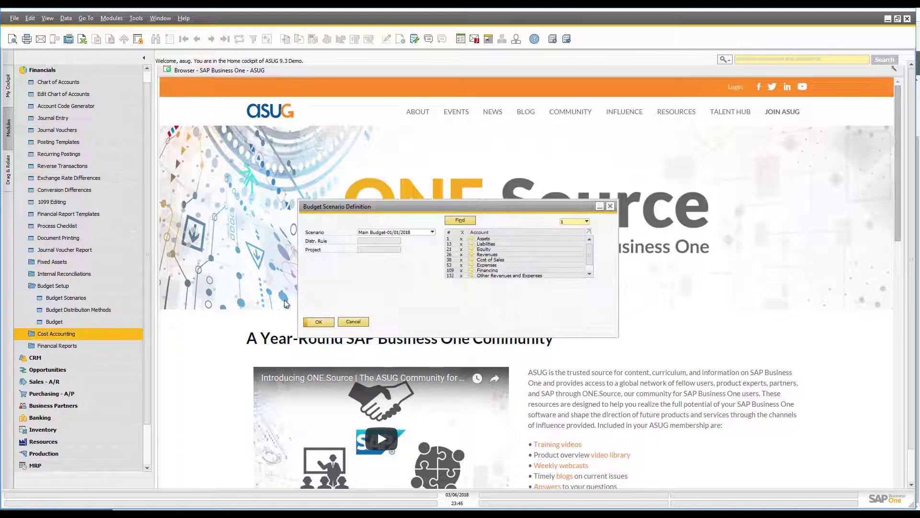
{"action": "left_click", "coordinate": [432, 232]}
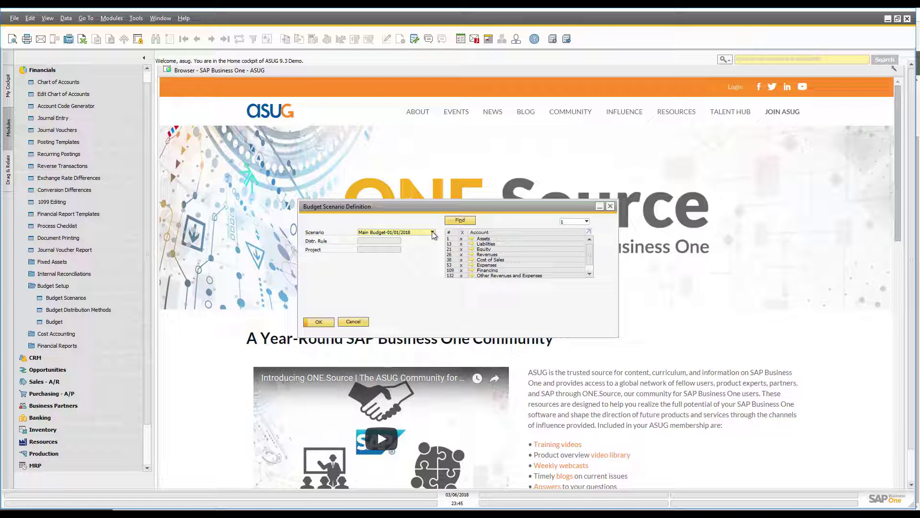
{"action": "left_click", "coordinate": [433, 233]}
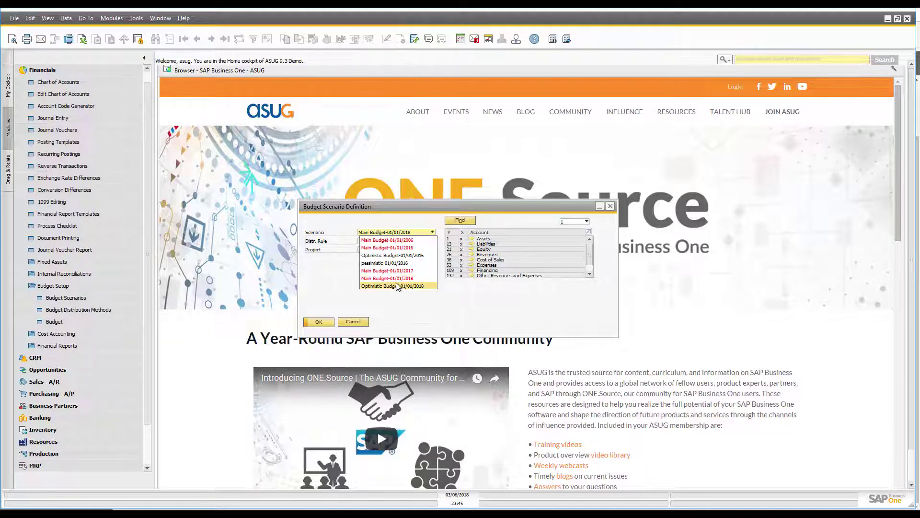
{"action": "left_click", "coordinate": [397, 286]}
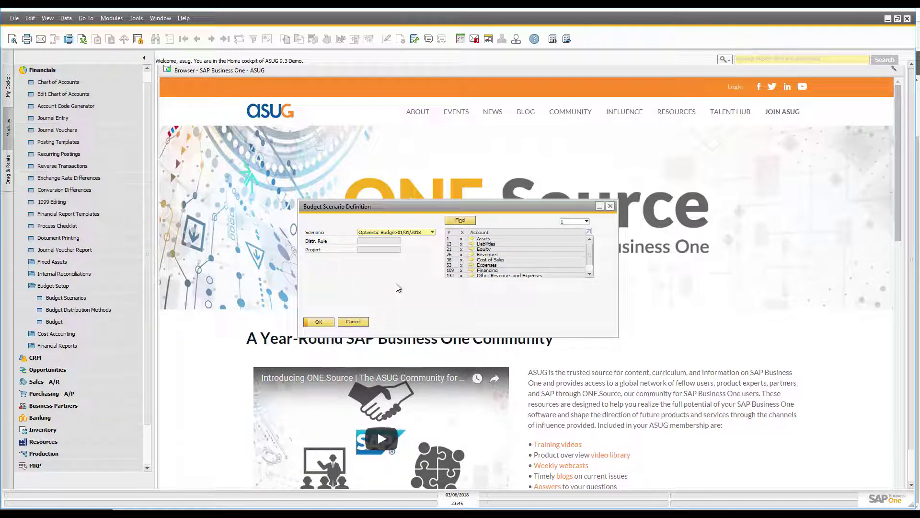
{"action": "left_click", "coordinate": [325, 322]}
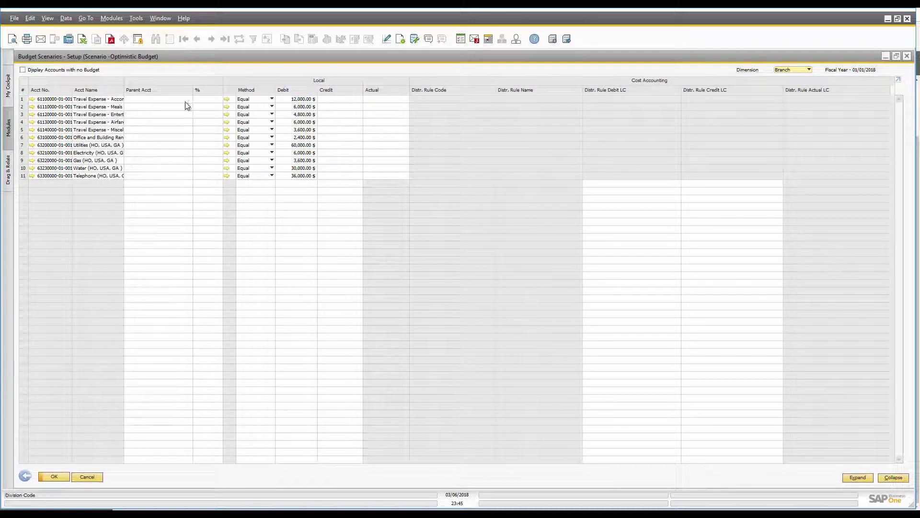
{"action": "left_click", "coordinate": [23, 69]}
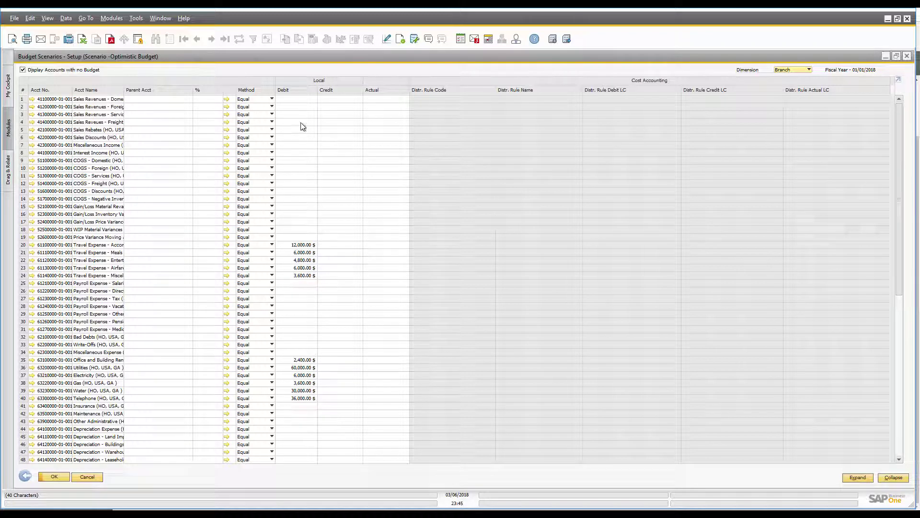
Step: Clear the debit entry and give Sales Revenues – Domestic a 1,000,000.00 credit budget
{"action": "left_click", "coordinate": [299, 145]}
{"action": "left_click", "coordinate": [297, 99]}
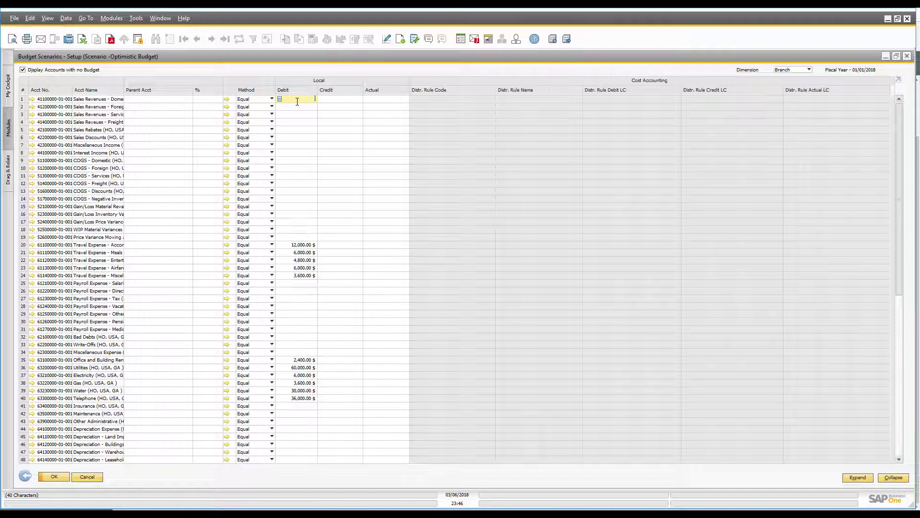
{"action": "type", "text": "10"}
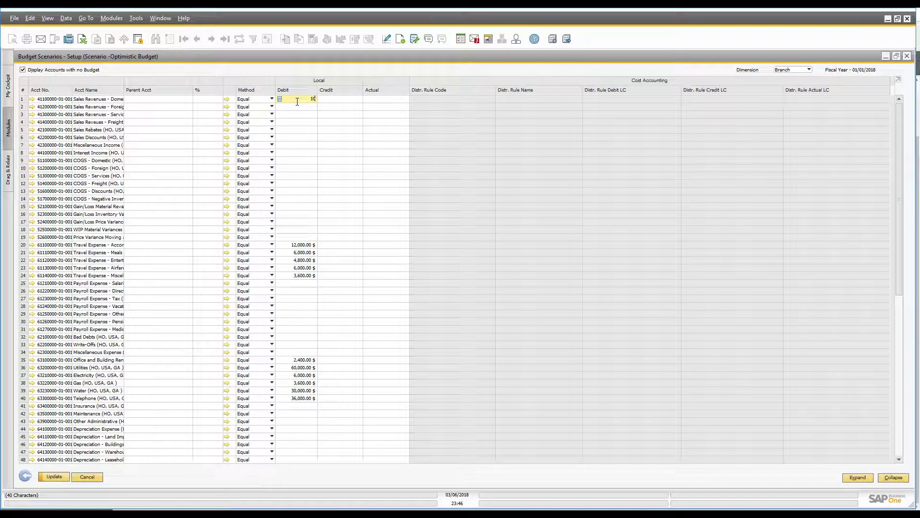
{"action": "type", "text": "0000"}
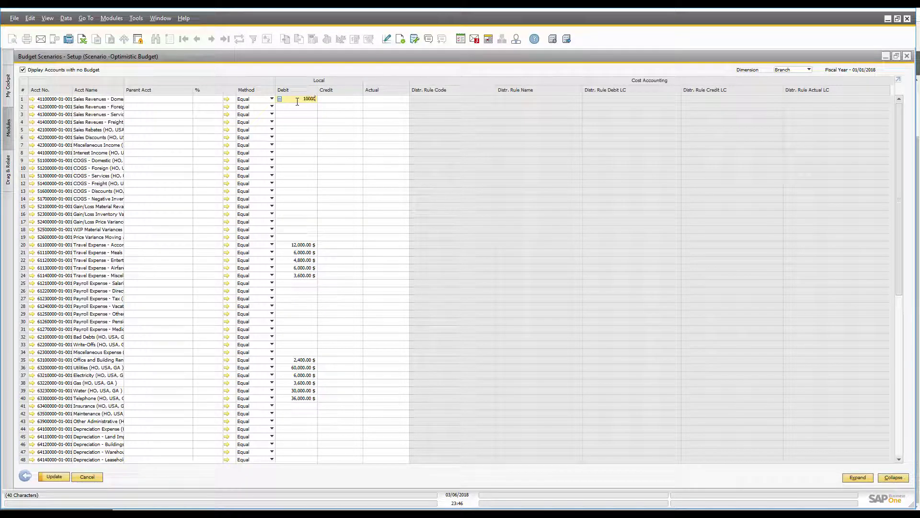
{"action": "type", "text": "0"}
{"action": "key", "text": "BackSpace"}
{"action": "key", "text": "BackSpace"}
{"action": "key", "text": "BackSpace"}
{"action": "key", "text": "BackSpace"}
{"action": "key", "text": "BackSpace"}
{"action": "left_click", "coordinate": [331, 99]}
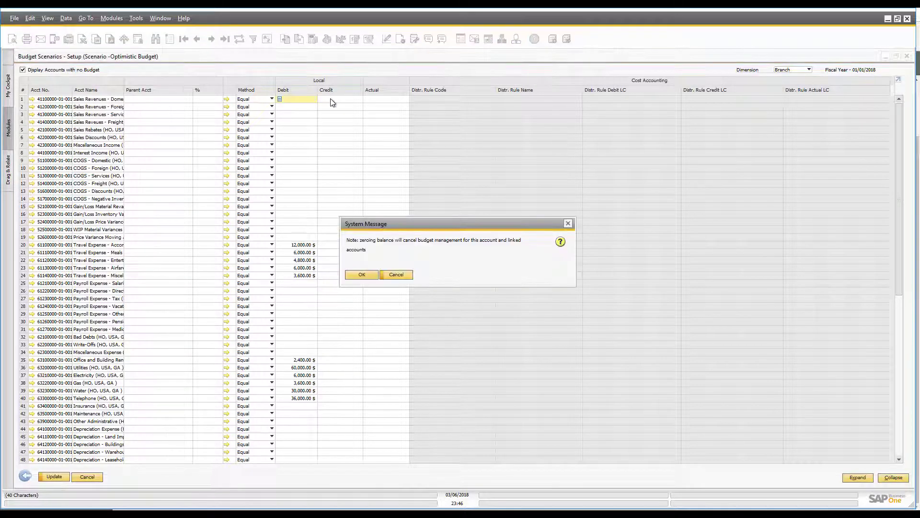
{"action": "left_click", "coordinate": [360, 276]}
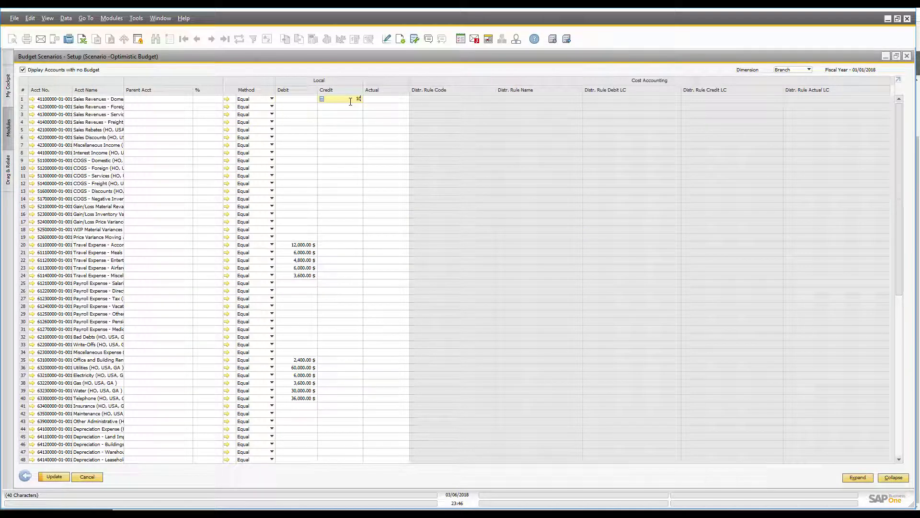
{"action": "type", "text": "1000000"}
{"action": "key", "text": "Tab"}
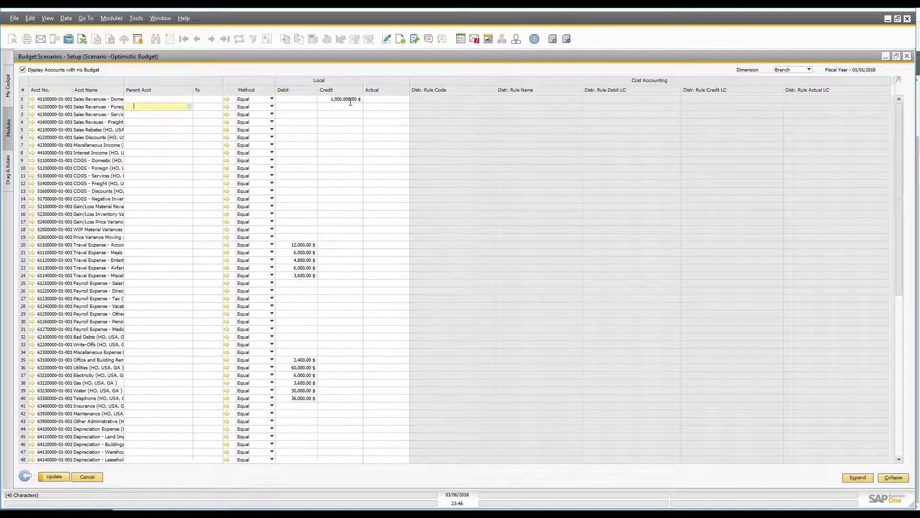
Step: Set Sales Revenues – Domestic to Manual distribution and open its Budget Item Details
{"action": "left_click", "coordinate": [273, 101]}
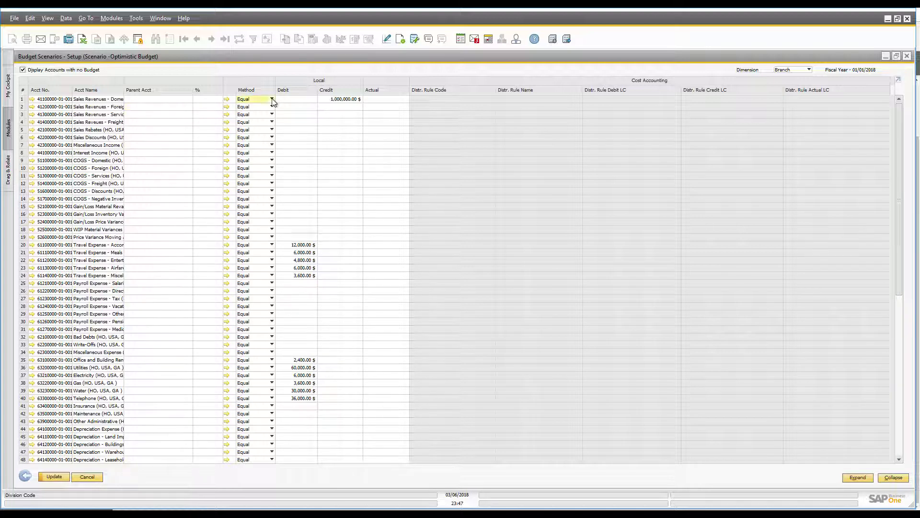
{"action": "left_click", "coordinate": [272, 98]}
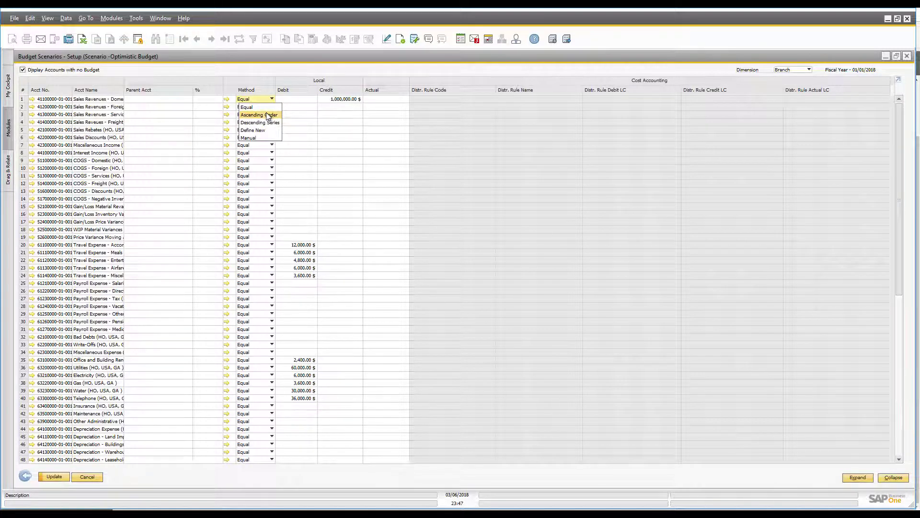
{"action": "left_click", "coordinate": [255, 137]}
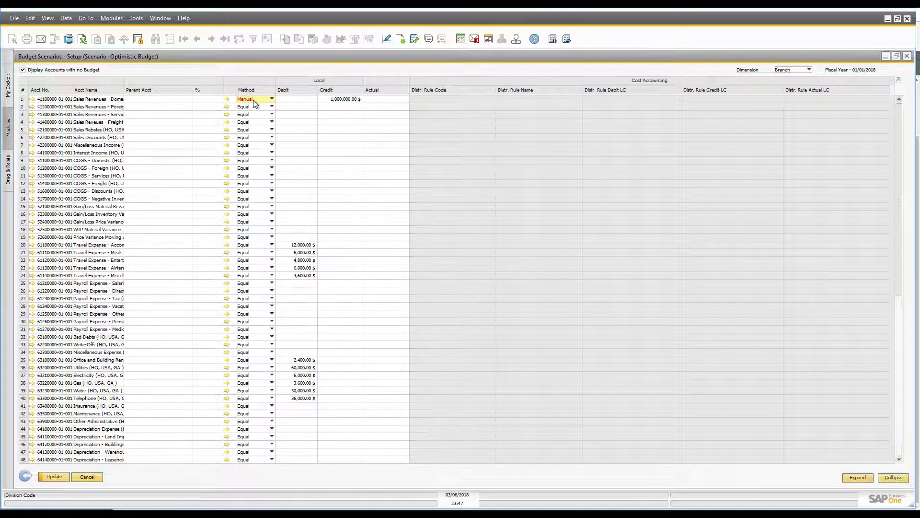
{"action": "double_click", "coordinate": [23, 101]}
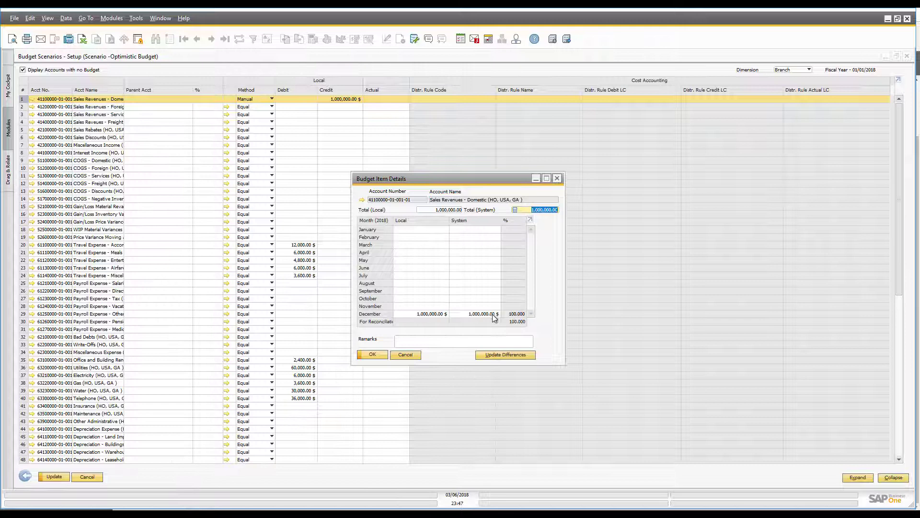
Step: Enter 200,000 for January and 50,000 for February, and set December to 0
{"action": "left_click", "coordinate": [482, 229]}
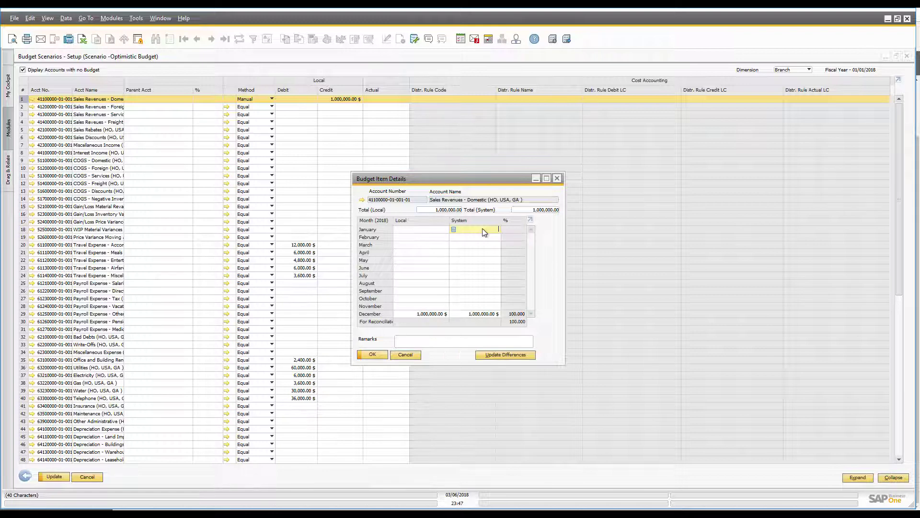
{"action": "type", "text": "200,"}
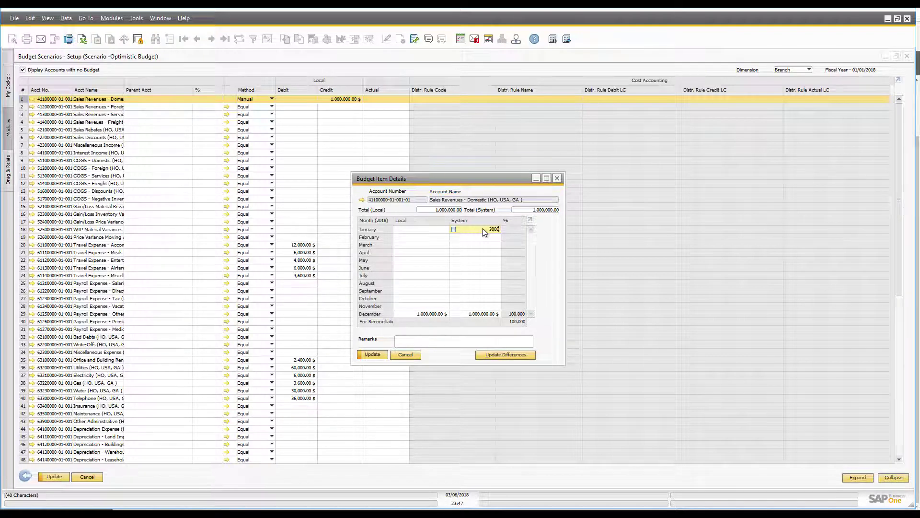
{"action": "type", "text": "000"}
{"action": "left_click", "coordinate": [483, 238]}
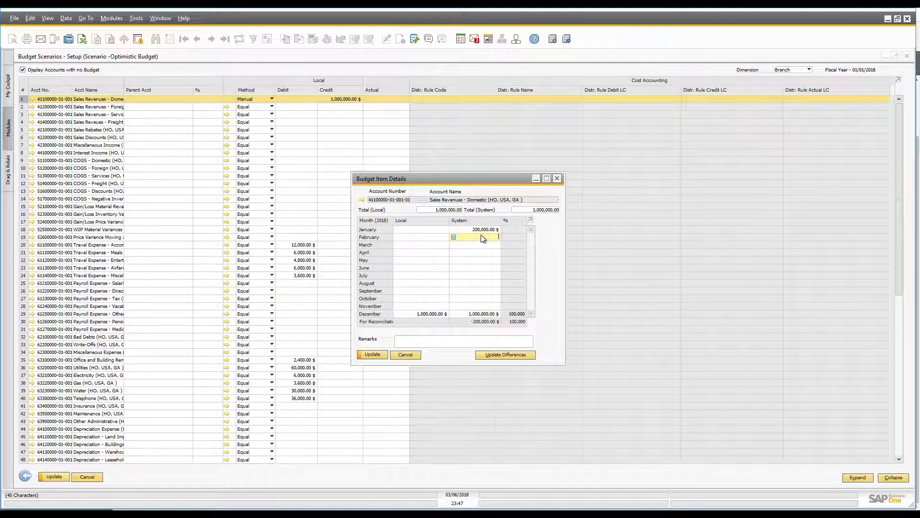
{"action": "type", "text": "50000"}
{"action": "left_click", "coordinate": [477, 245]}
{"action": "left_click", "coordinate": [481, 314]}
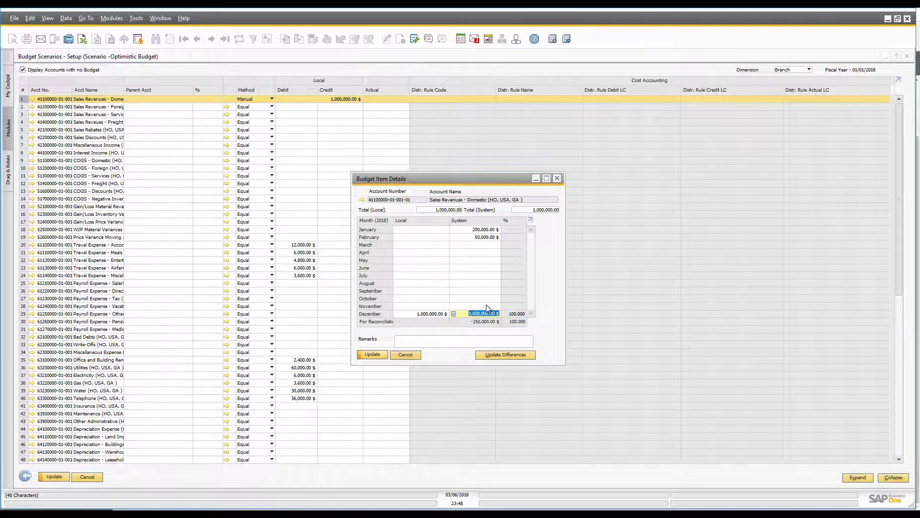
{"action": "key", "text": "BackSpace"}
{"action": "type", "text": "0"}
{"action": "key", "text": "Tab"}
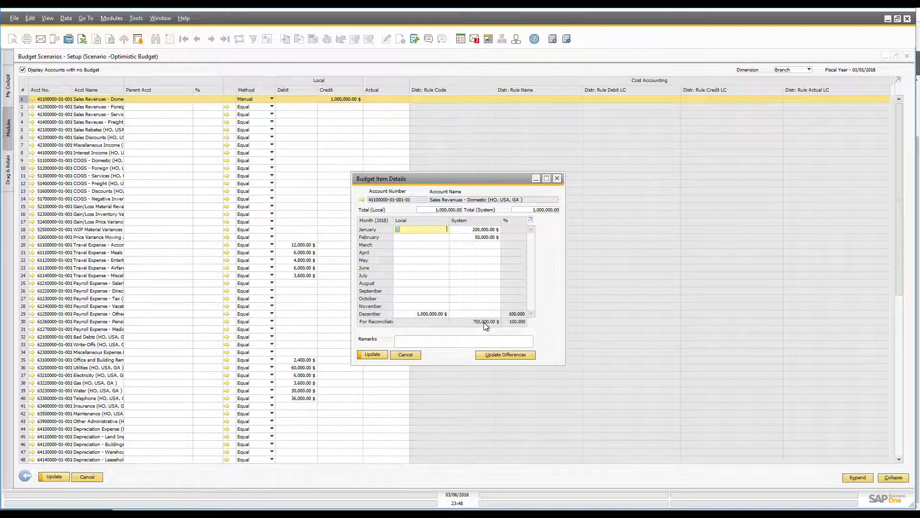
Step: Put the unallocated 950,000 into December and save the monthly split, keeping 1,000,000.00 Manual
{"action": "left_click", "coordinate": [481, 284]}
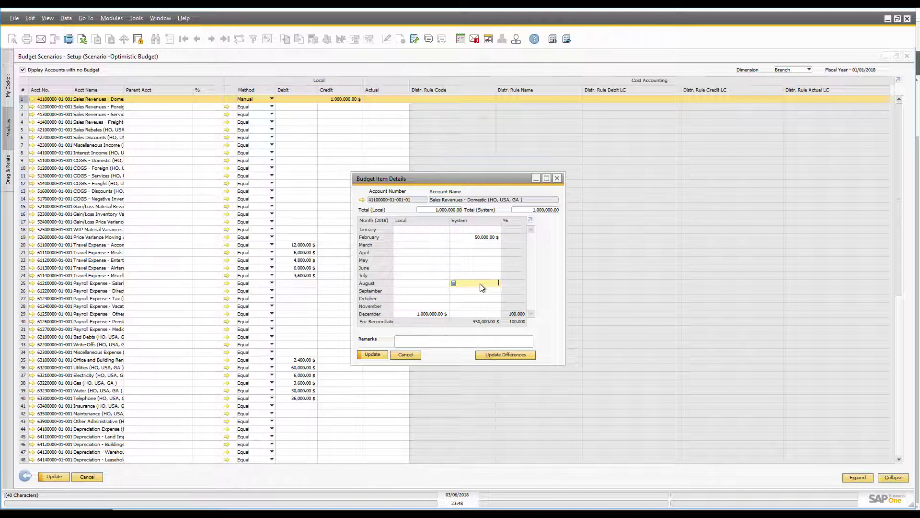
{"action": "left_click", "coordinate": [502, 353]}
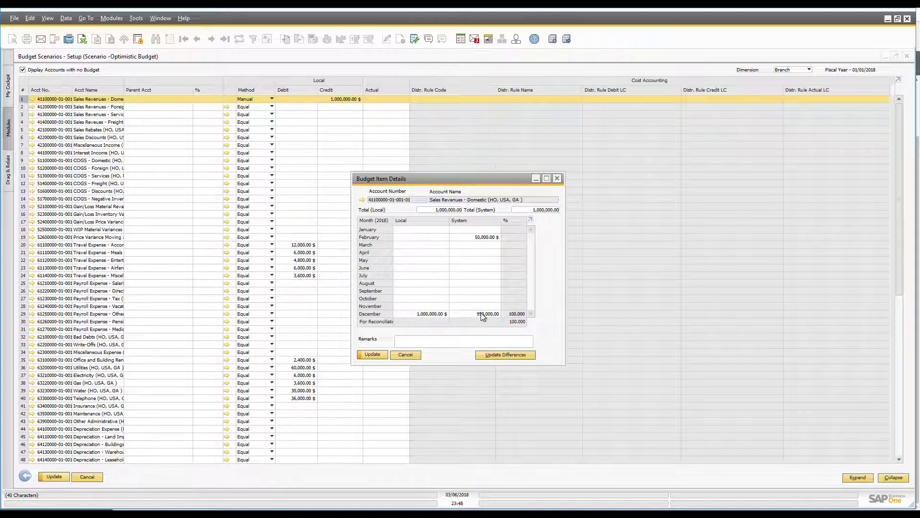
{"action": "left_click", "coordinate": [482, 275]}
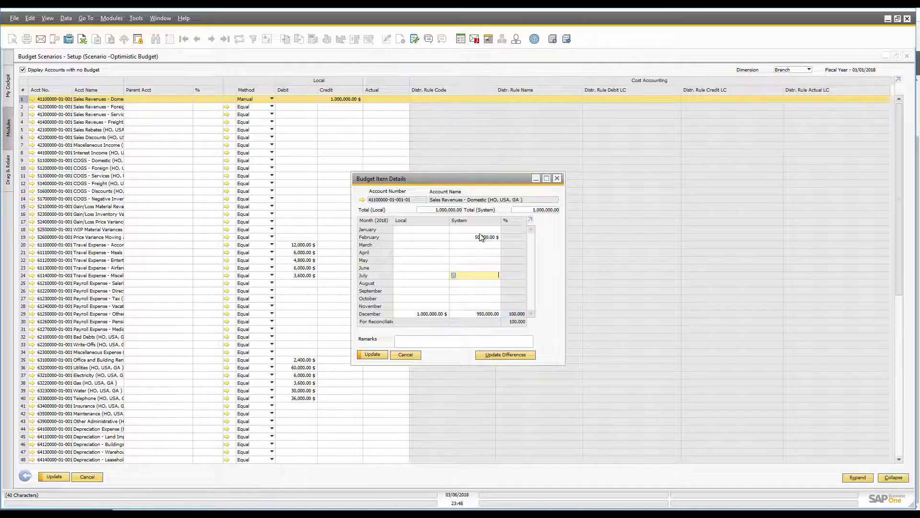
{"action": "left_click", "coordinate": [373, 354]}
{"action": "left_click", "coordinate": [373, 357]}
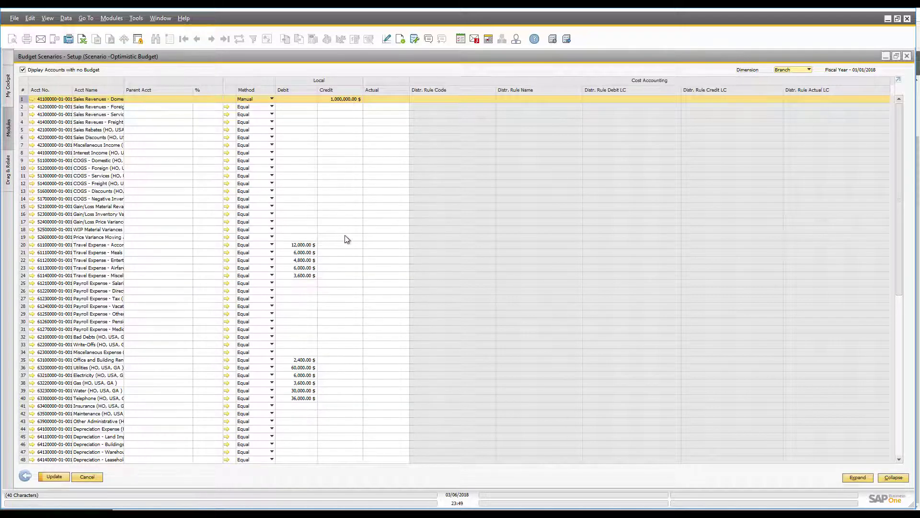
Step: Save the Optimistic Budget setup, confirm Optimistic Budget-01/01/2018 as scenario, and close the definition
{"action": "left_click", "coordinate": [54, 476]}
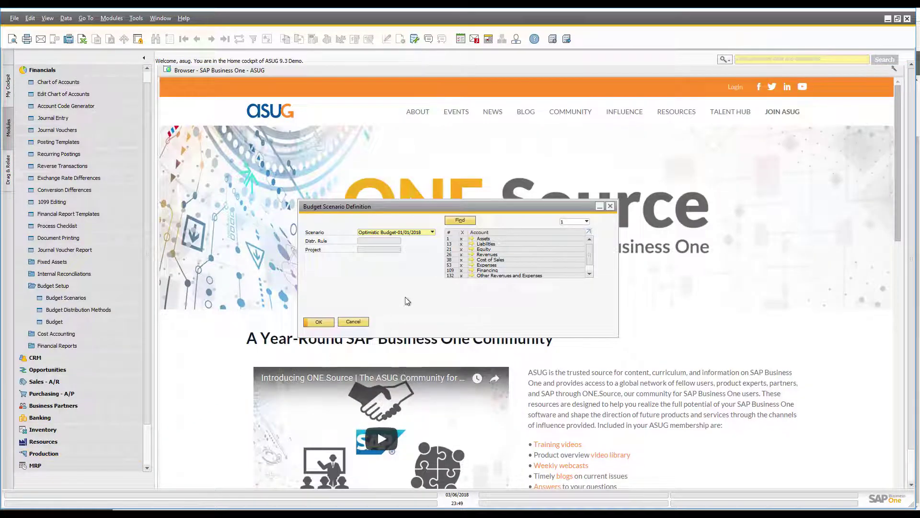
{"action": "left_click", "coordinate": [433, 233]}
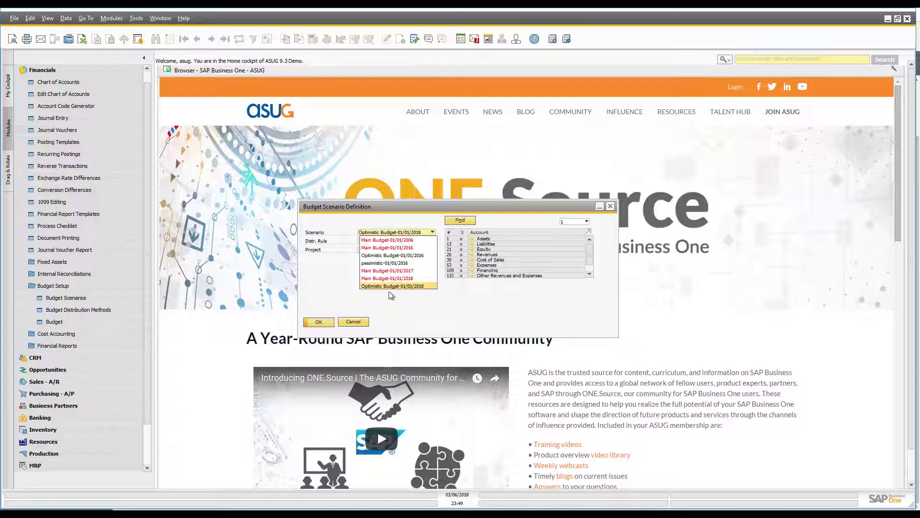
{"action": "left_click", "coordinate": [401, 295]}
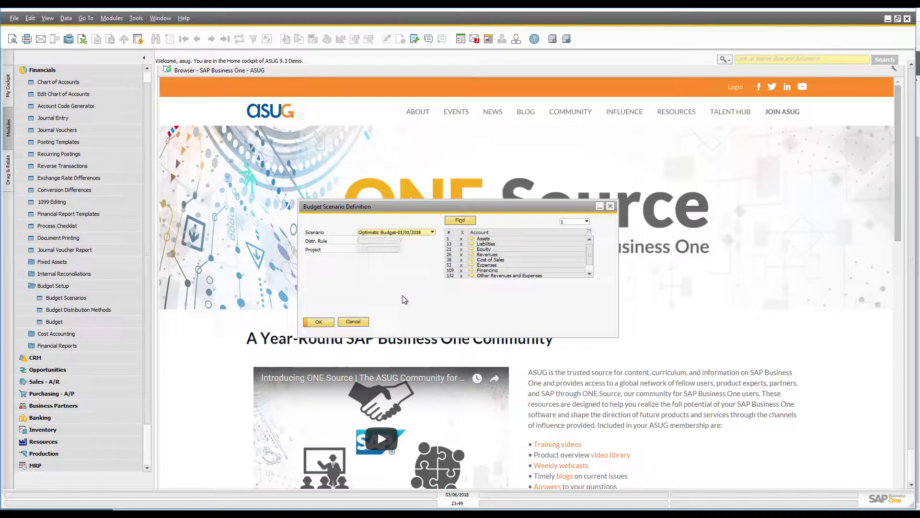
{"action": "left_click", "coordinate": [359, 323]}
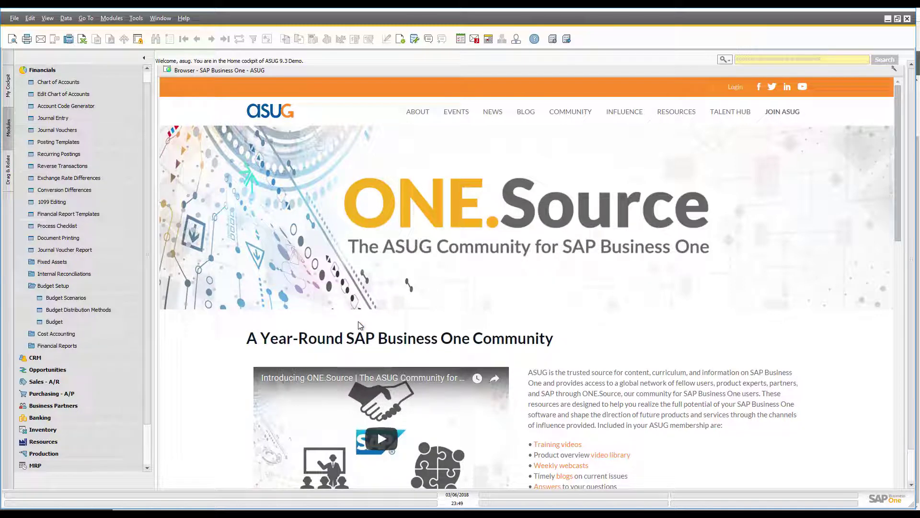
Step: Find the budget distribution methods and load Equal, showing 1.00 per month totalling 12.00
{"action": "left_click", "coordinate": [78, 310]}
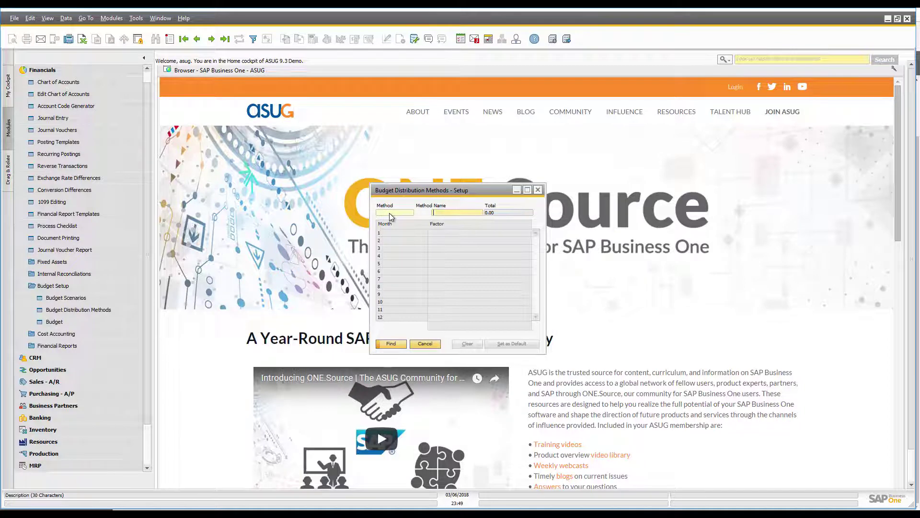
{"action": "key", "text": "Tab"}
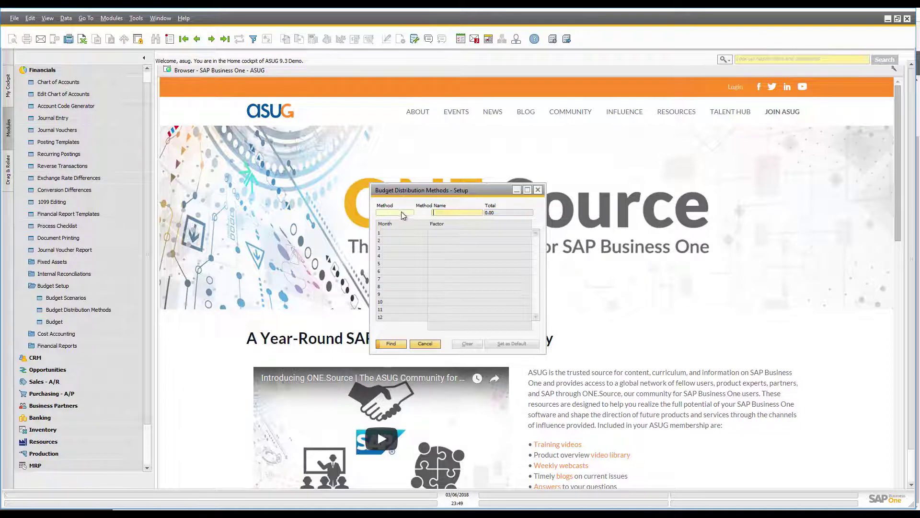
{"action": "left_click", "coordinate": [391, 344]}
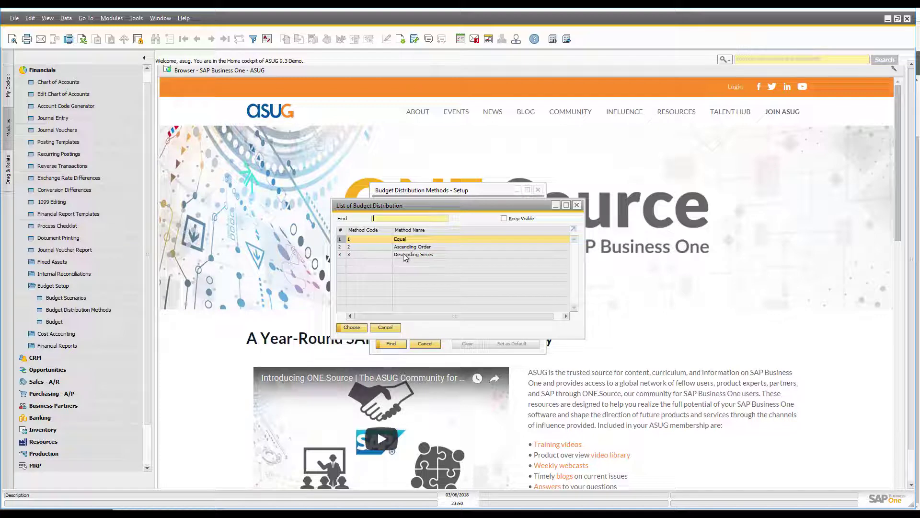
{"action": "double_click", "coordinate": [404, 240]}
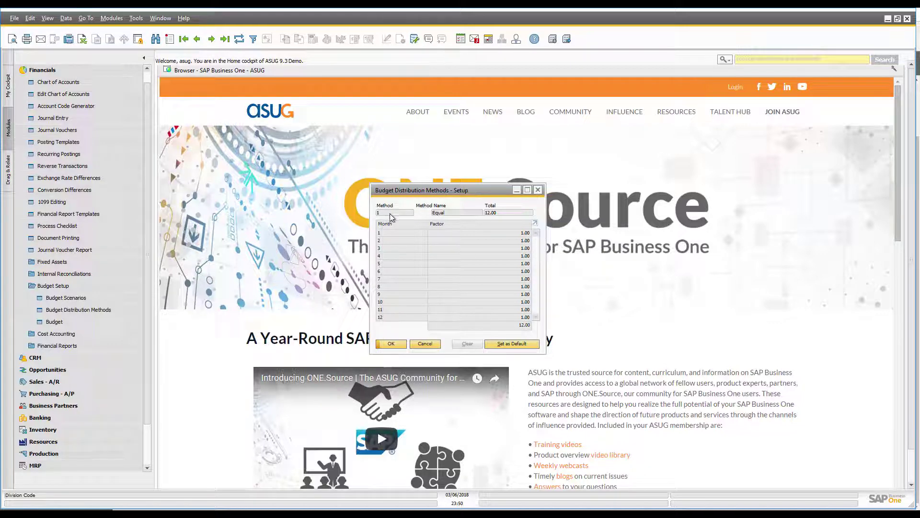
Step: Search all methods with *, load Ascending Order (factors 1 to 12, total 78), then list methods again
{"action": "left_click", "coordinate": [401, 344]}
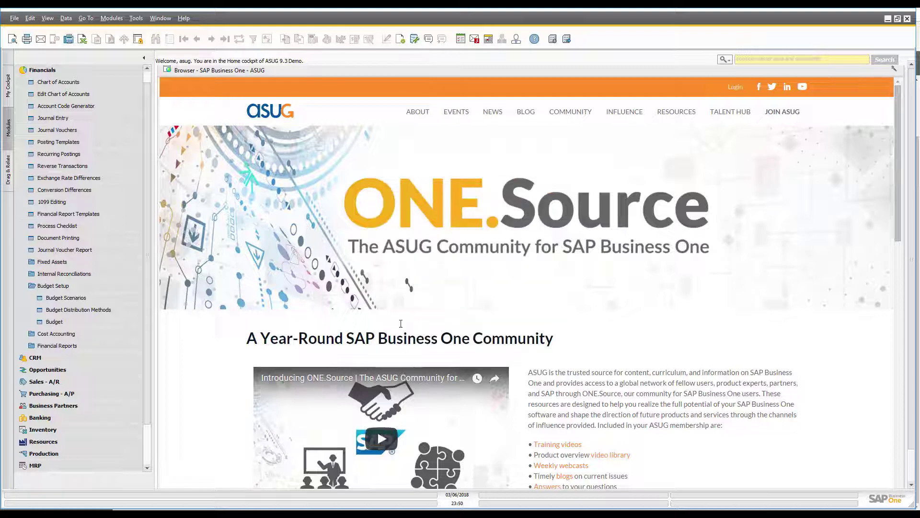
{"action": "left_click", "coordinate": [79, 310]}
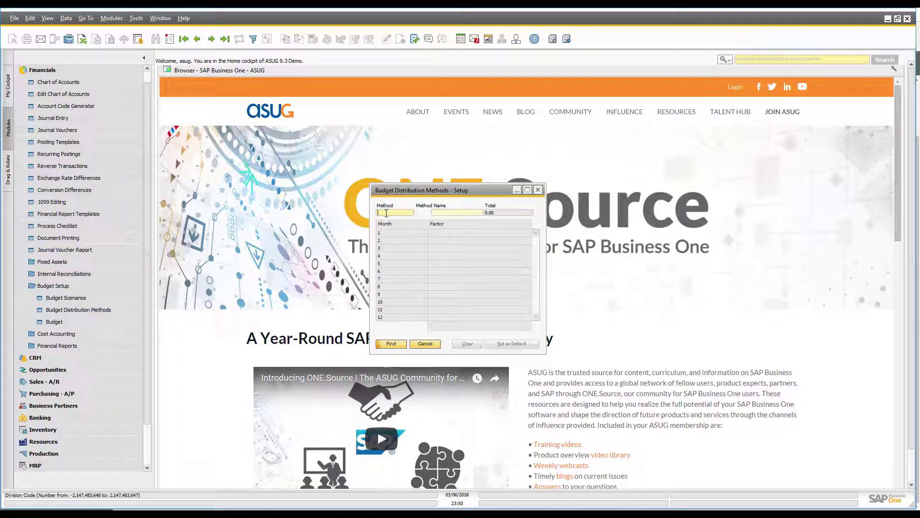
{"action": "type", "text": "*"}
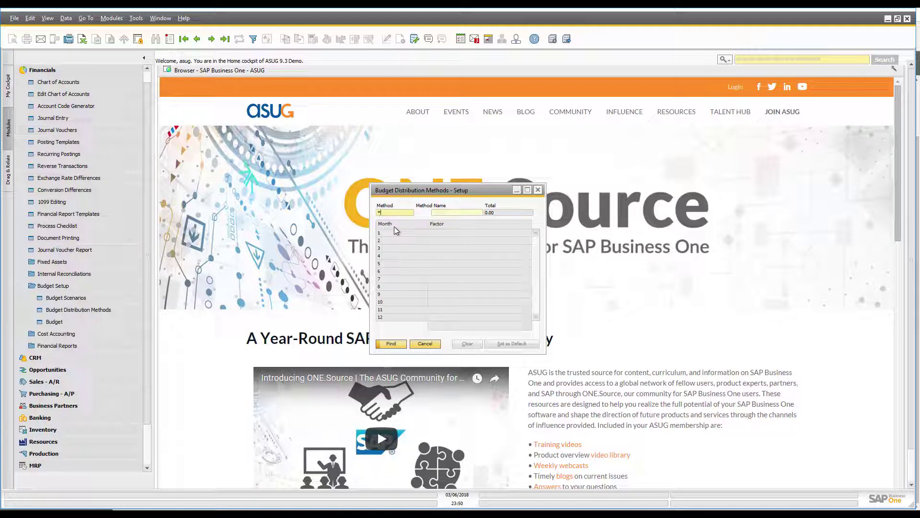
{"action": "key", "text": "Tab"}
{"action": "left_click", "coordinate": [420, 249]}
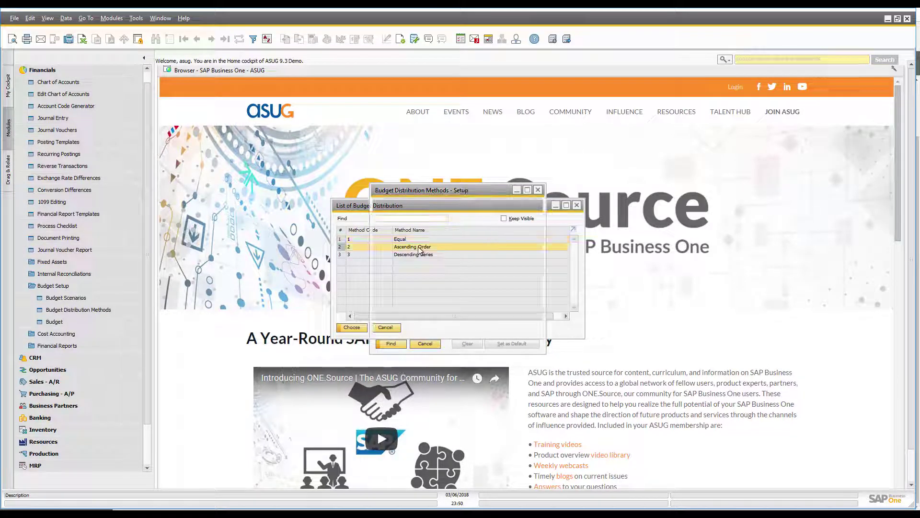
{"action": "double_click", "coordinate": [418, 247]}
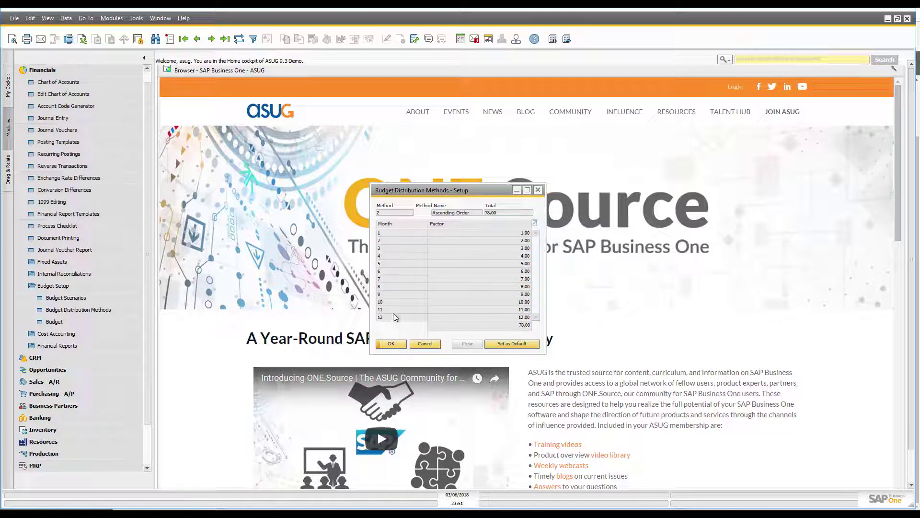
{"action": "key", "text": "ctrl+f"}
{"action": "key", "text": "Return"}
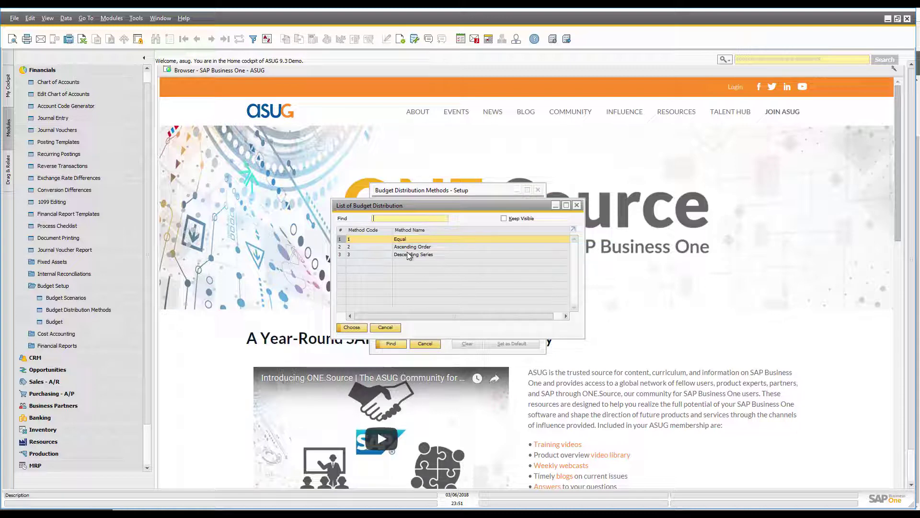
Step: Load Descending Series (factors 12 down to 1, total 78), then close the distribution methods setup
{"action": "double_click", "coordinate": [409, 255]}
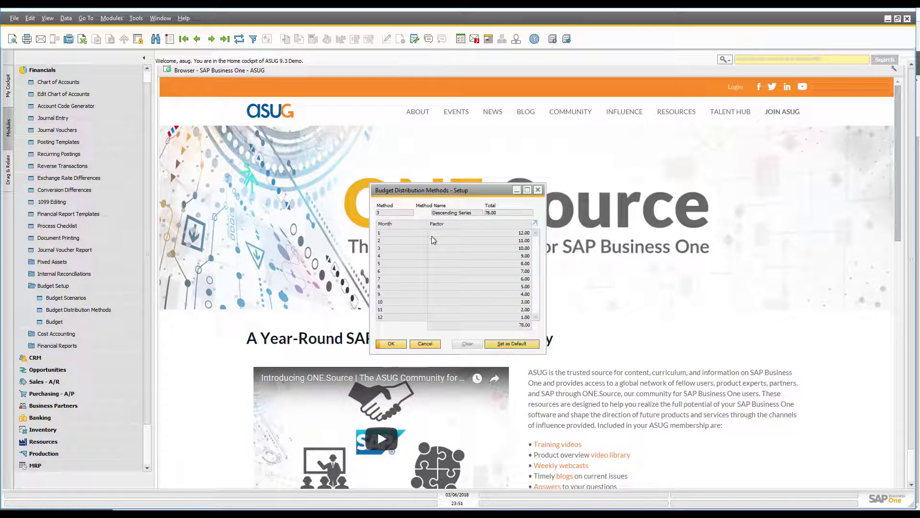
{"action": "left_click", "coordinate": [424, 344]}
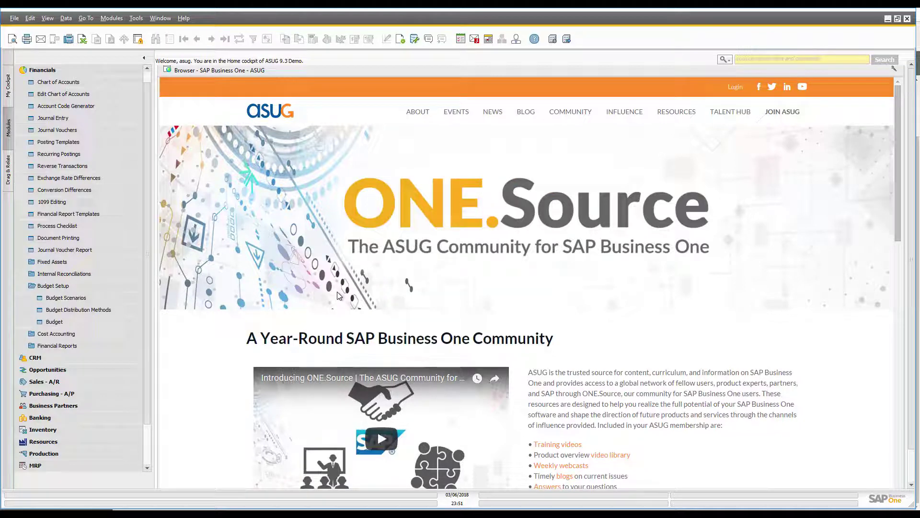